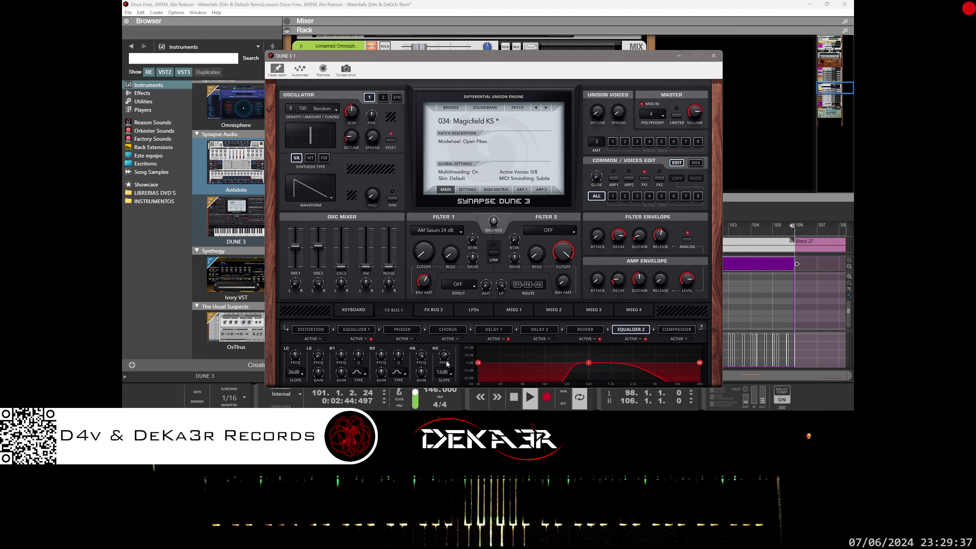
# Activate the compressor on DUNE 3's FX Bus 1, raise its ratio and threshold controls, and turn down attack and release.
pyautogui.click(661, 329)
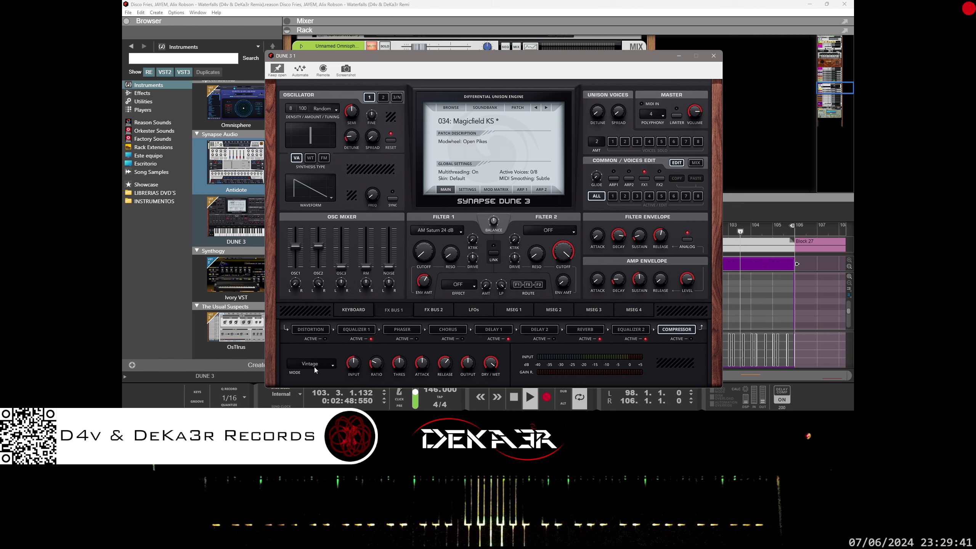
pyautogui.click(690, 338)
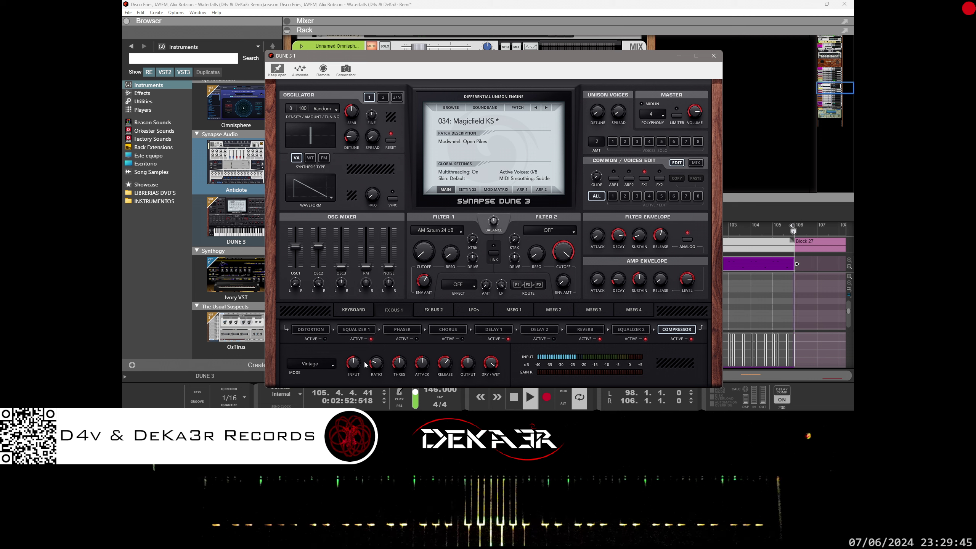
pyautogui.moveTo(397, 327); pyautogui.dragTo(410, 280)
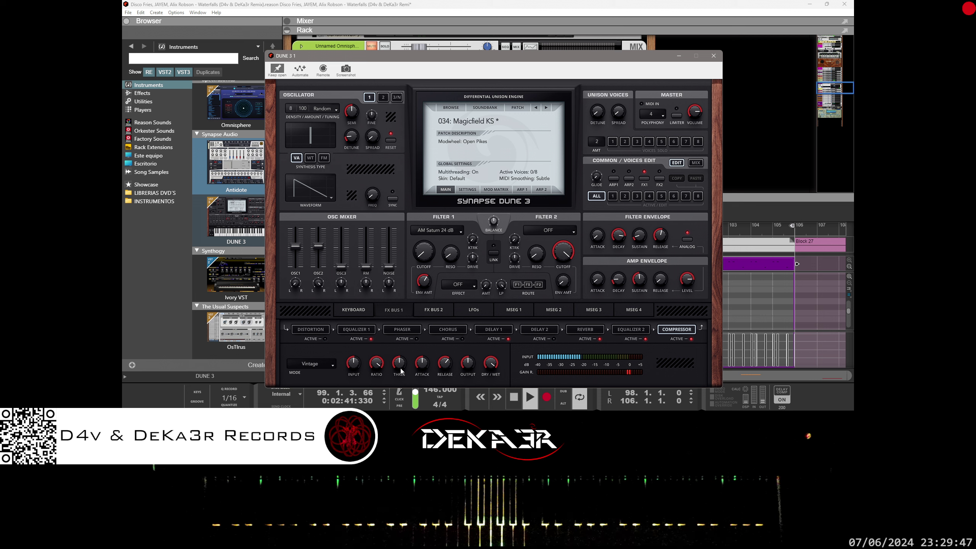
pyautogui.moveTo(400, 367); pyautogui.dragTo(410, 302)
pyautogui.moveTo(422, 361); pyautogui.dragTo(422, 403)
pyautogui.moveTo(445, 361); pyautogui.dragTo(445, 403)
# Audition the compressor's Air, Opto, Punch and Vintage modes and settle on Punch.
pyautogui.moveTo(482, 58); pyautogui.dragTo(484, 41)
pyautogui.click(335, 351)
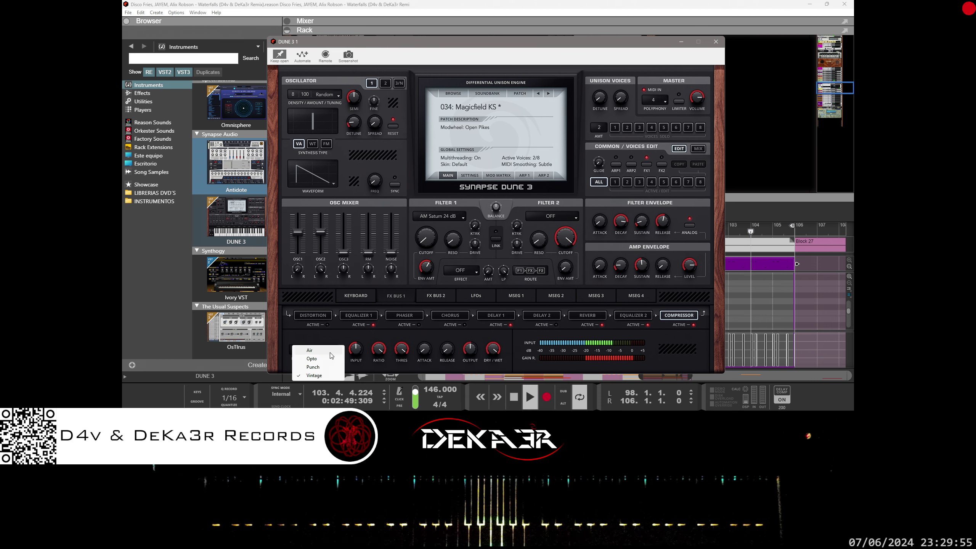
pyautogui.click(326, 353)
pyautogui.click(327, 353)
pyautogui.click(325, 358)
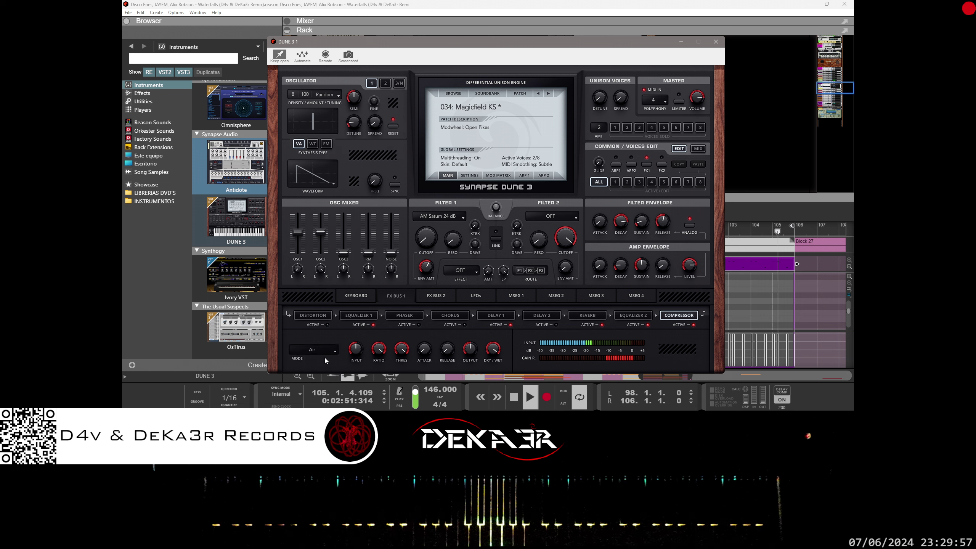
pyautogui.click(325, 354)
pyautogui.click(321, 366)
pyautogui.click(322, 353)
pyautogui.click(318, 377)
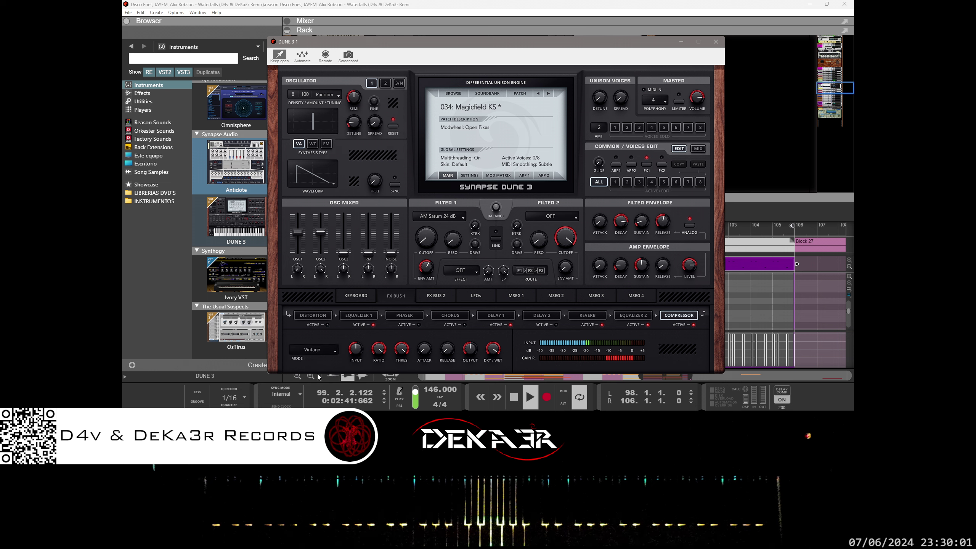
pyautogui.click(321, 353)
pyautogui.click(318, 358)
pyautogui.click(318, 349)
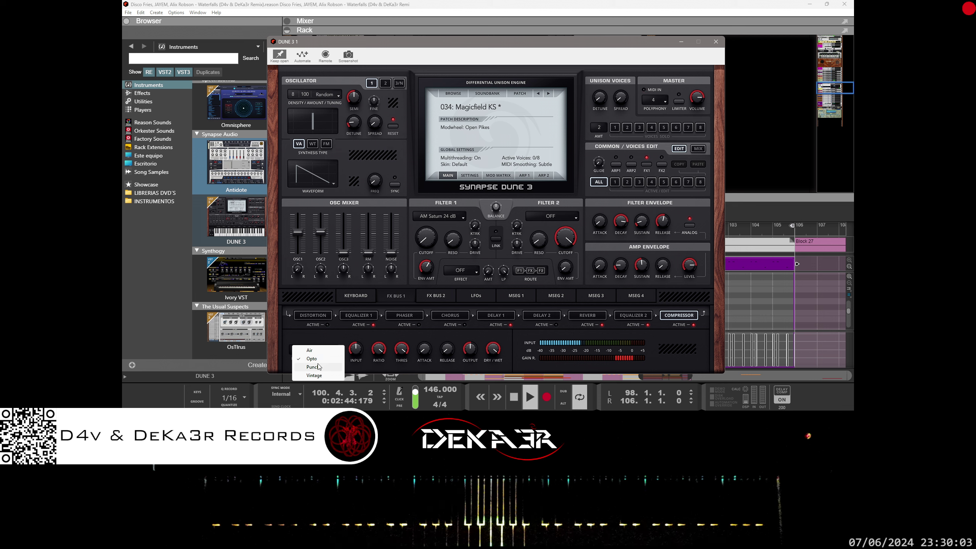
pyautogui.click(318, 367)
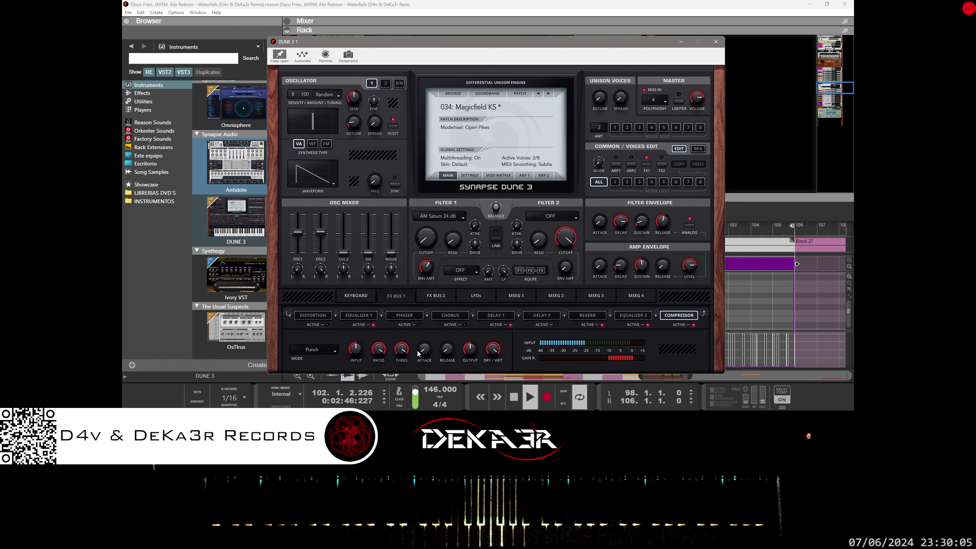
# Raise the compressor's attack and release, and readjust its threshold and ratio.
pyautogui.moveTo(425, 338)
pyautogui.moveTo(425, 329); pyautogui.dragTo(447, 322)
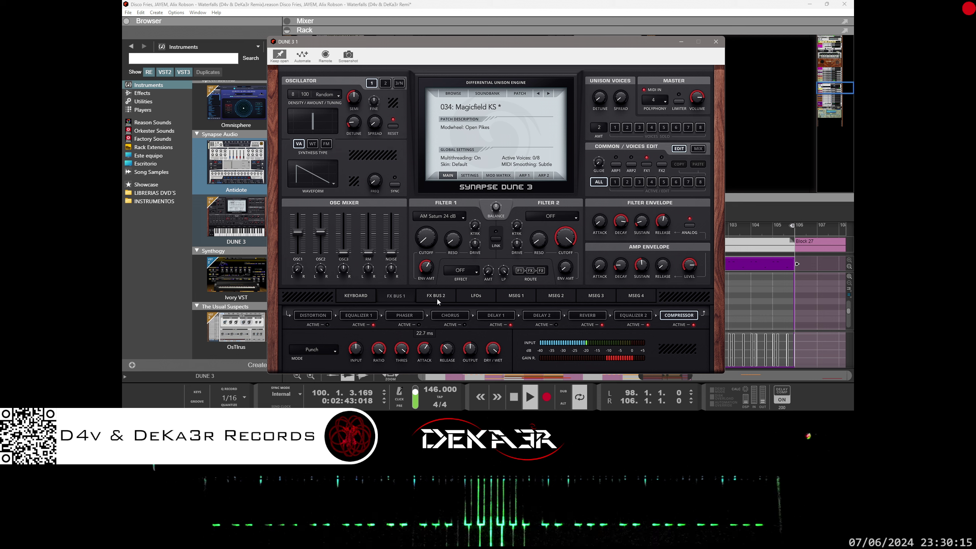
pyautogui.moveTo(437, 280); pyautogui.dragTo(436, 290)
pyautogui.moveTo(402, 350); pyautogui.dragTo(376, 396)
pyautogui.moveTo(378, 357)
pyautogui.mouseDown()
pyautogui.moveTo(378, 294)
pyautogui.moveTo(400, 353)
pyautogui.moveTo(390, 379)
pyautogui.moveTo(388, 361)
pyautogui.mouseUp()
# Raise the dry/wet mix of the Large Hall reverb in DUNE 3.
pyautogui.click(587, 315)
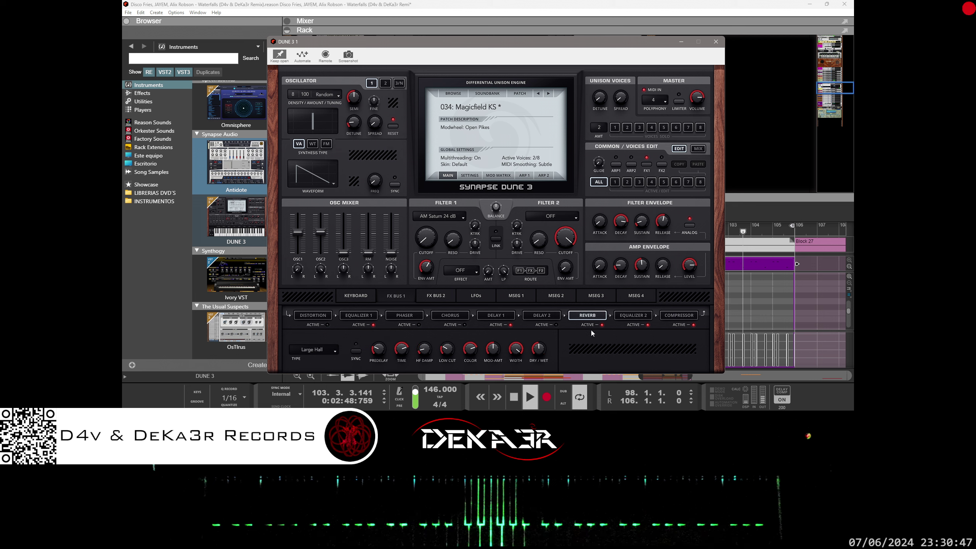
pyautogui.moveTo(534, 360)
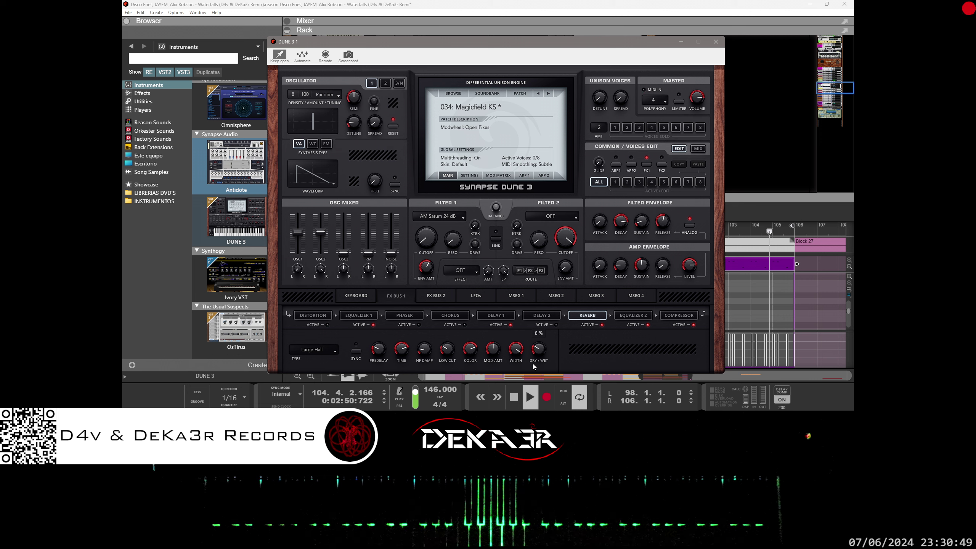
pyautogui.moveTo(533, 363); pyautogui.dragTo(543, 309)
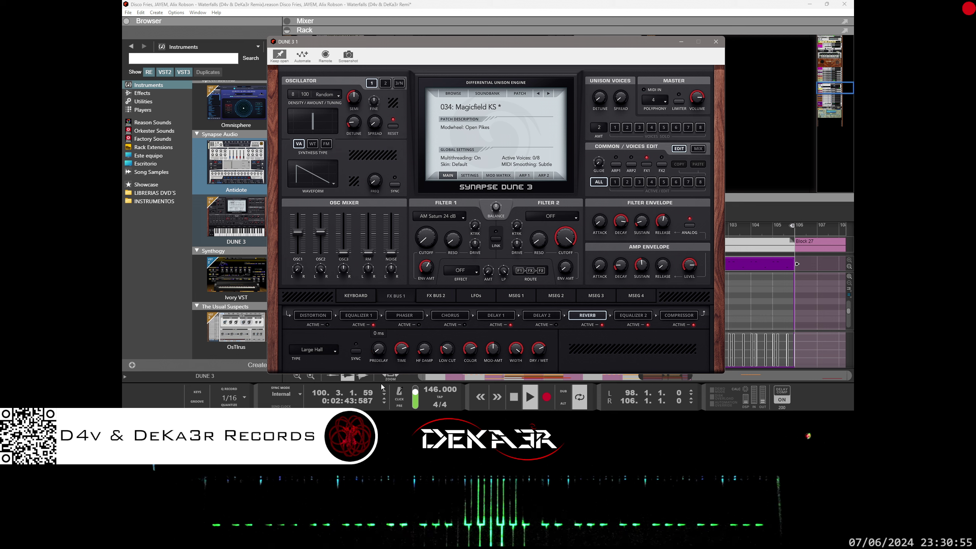
# Try the reverb predelay synced at 1/16, toggle its sync again and readjust the predelay.
pyautogui.click(356, 350)
pyautogui.moveTo(382, 349)
pyautogui.moveTo(388, 322); pyautogui.dragTo(387, 297)
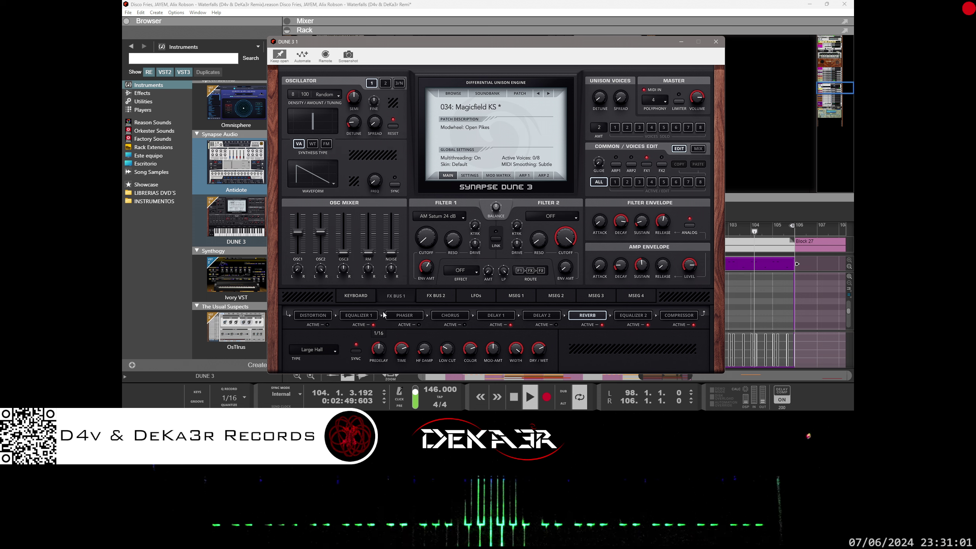
pyautogui.click(356, 351)
pyautogui.moveTo(375, 350)
pyautogui.moveTo(377, 349); pyautogui.dragTo(377, 351)
# Shape the reverb by raising HF damp and low cut, reducing color and mod amount, and fine-tuning the dry/wet mix.
pyautogui.moveTo(382, 345); pyautogui.dragTo(426, 331)
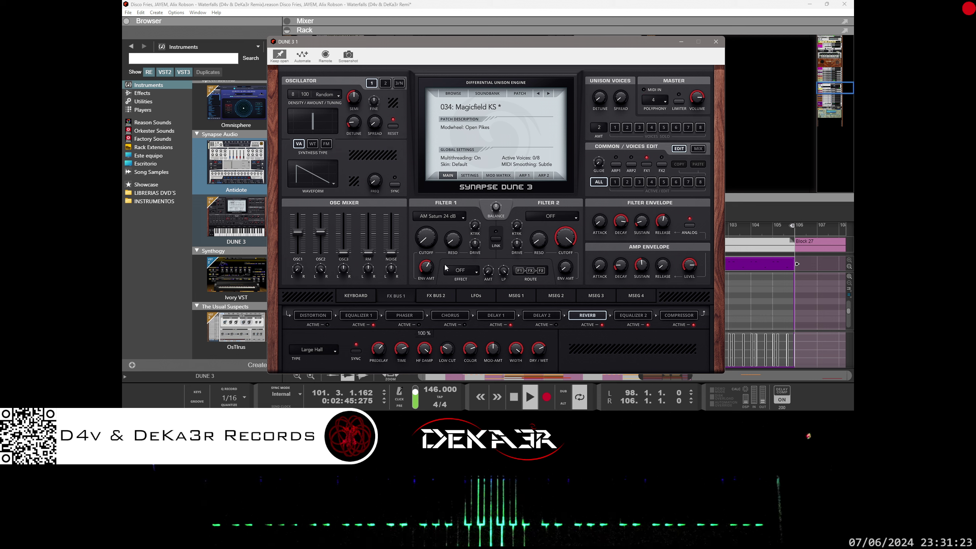
pyautogui.moveTo(436, 316)
pyautogui.mouseDown()
pyautogui.moveTo(433, 324)
pyautogui.moveTo(451, 323)
pyautogui.moveTo(456, 284)
pyautogui.moveTo(446, 325)
pyautogui.mouseUp()
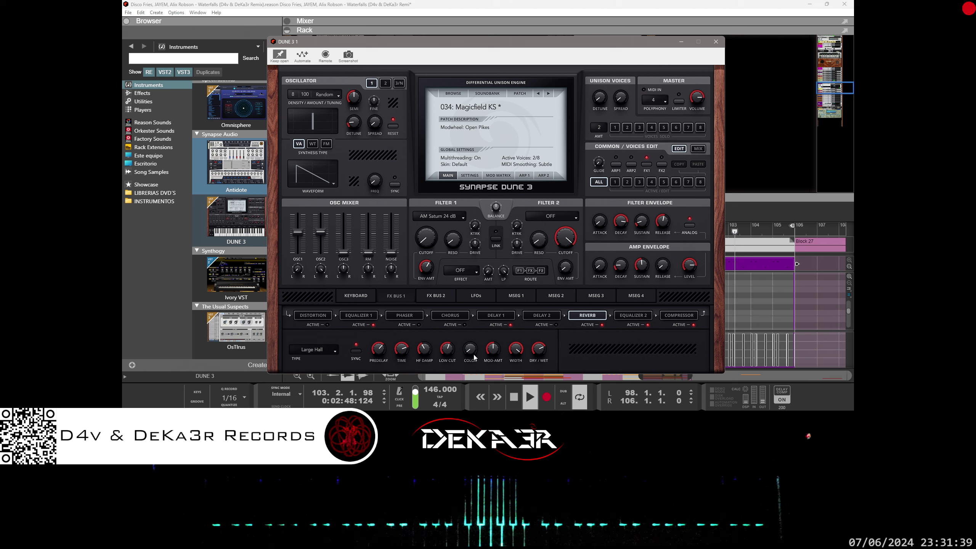
pyautogui.moveTo(475, 357); pyautogui.dragTo(469, 337)
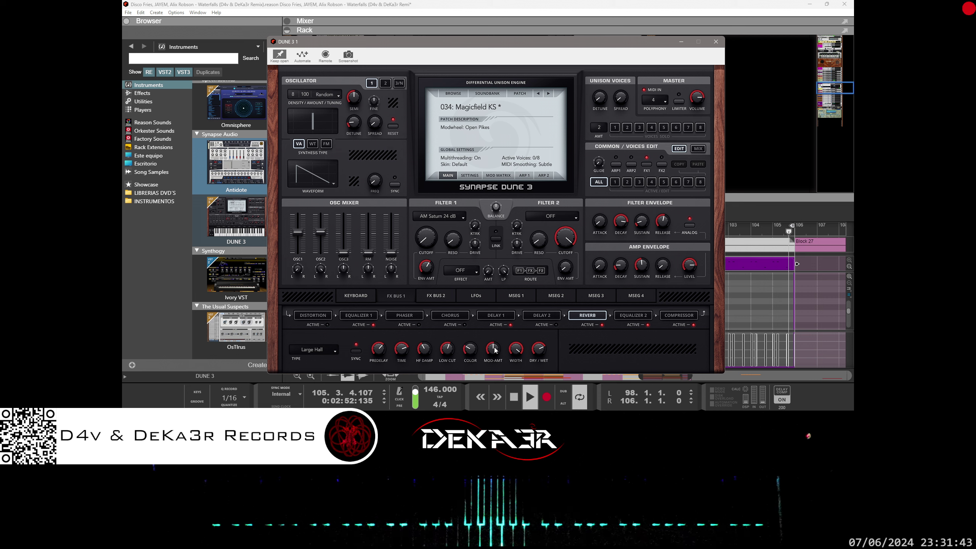
pyautogui.moveTo(497, 307); pyautogui.dragTo(483, 382)
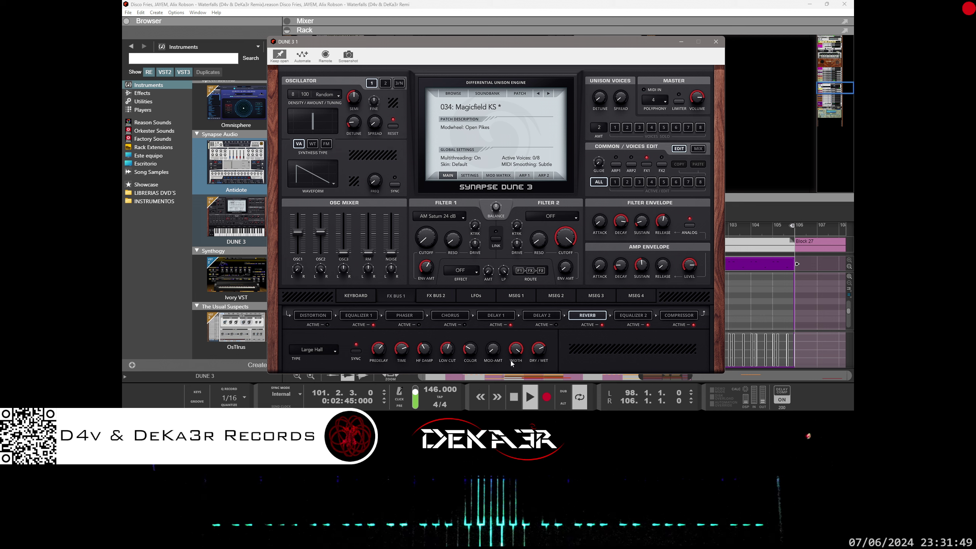
pyautogui.moveTo(536, 360)
pyautogui.mouseDown()
pyautogui.moveTo(525, 388)
pyautogui.moveTo(527, 365)
pyautogui.mouseUp()
# Move the DUNE 3 window clear of its rack mix channel, try a louder channel level and settle on a lower one.
pyautogui.moveTo(411, 41); pyautogui.dragTo(379, 95)
pyautogui.click(403, 161)
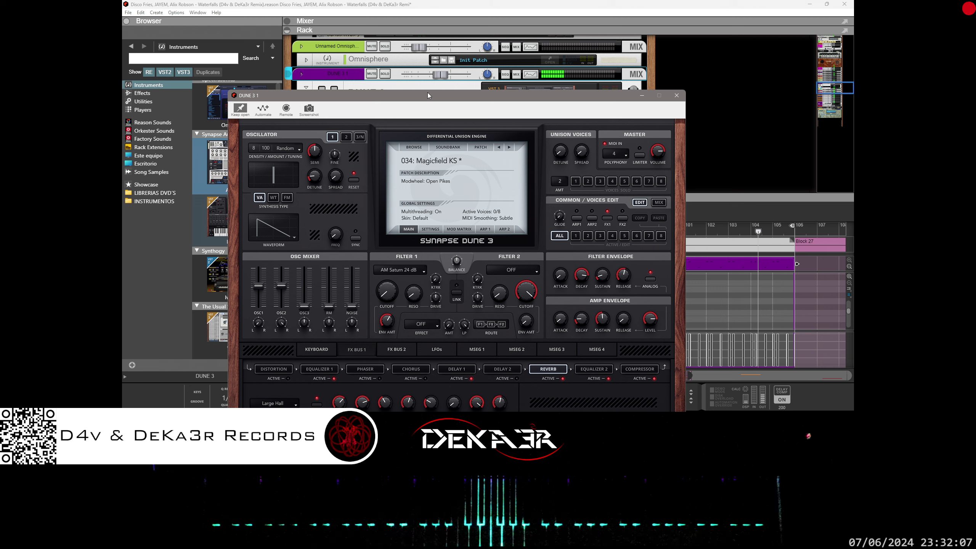
pyautogui.moveTo(440, 75); pyautogui.dragTo(460, 79)
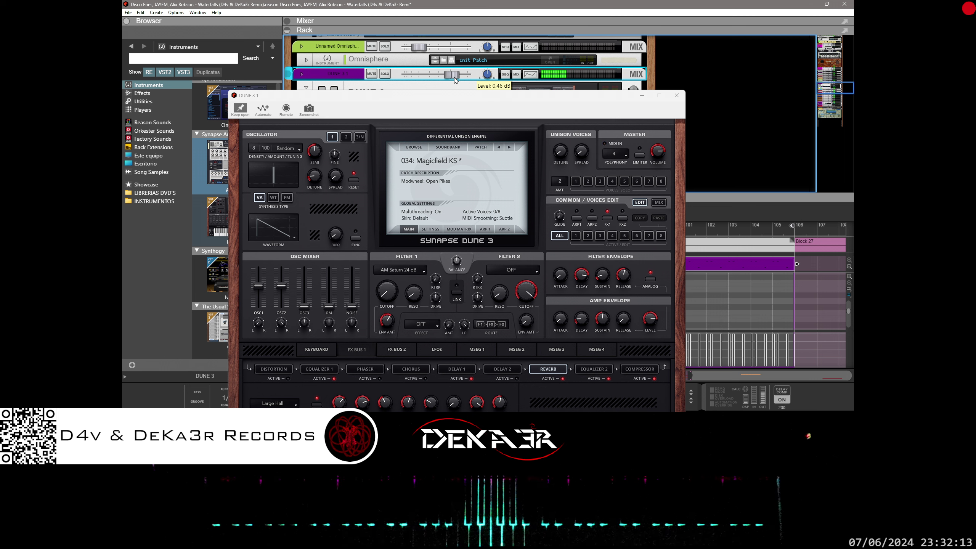
pyautogui.moveTo(453, 77); pyautogui.dragTo(428, 76)
# Rename the DUNE 3 mixer channel as LEAD REFUERZO.
pyautogui.moveTo(471, 26); pyautogui.dragTo(542, 262)
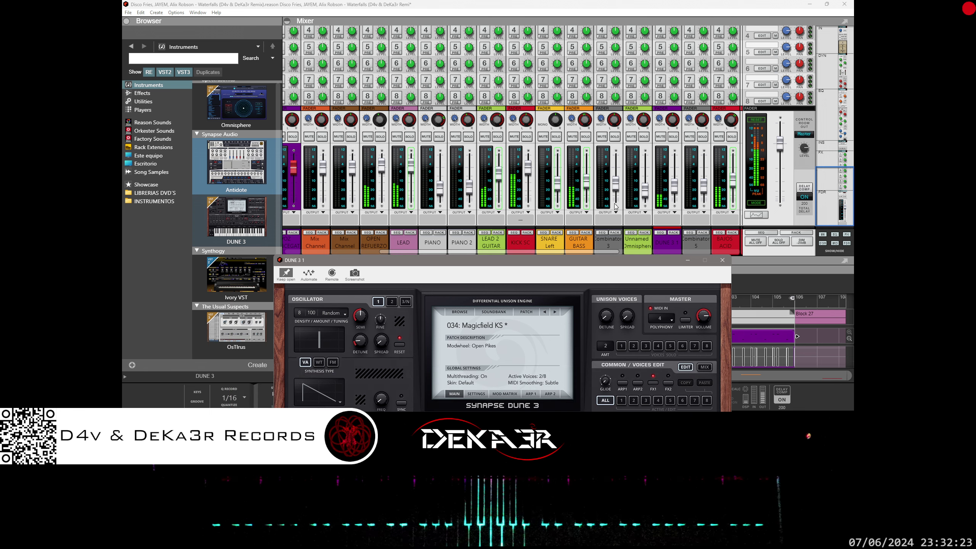
pyautogui.doubleClick(667, 242)
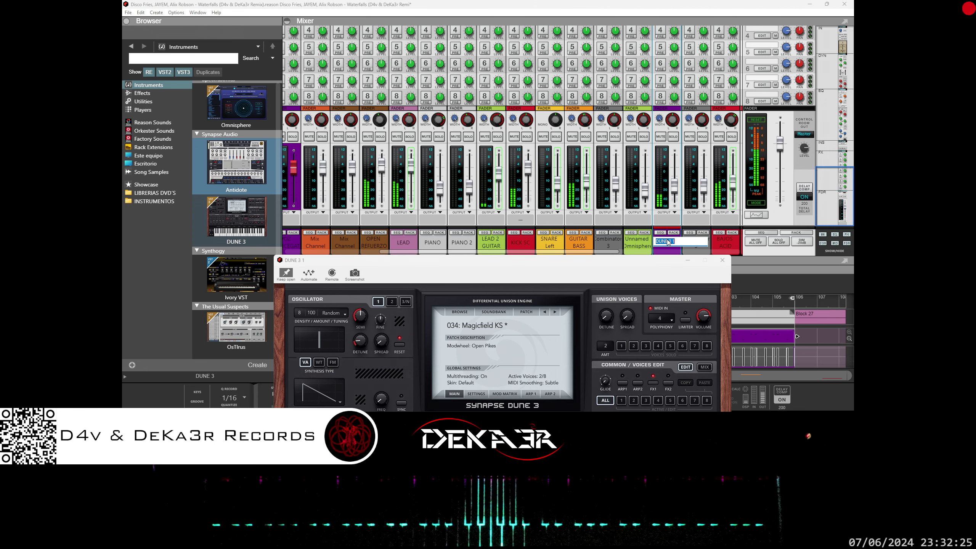
pyautogui.write('N')
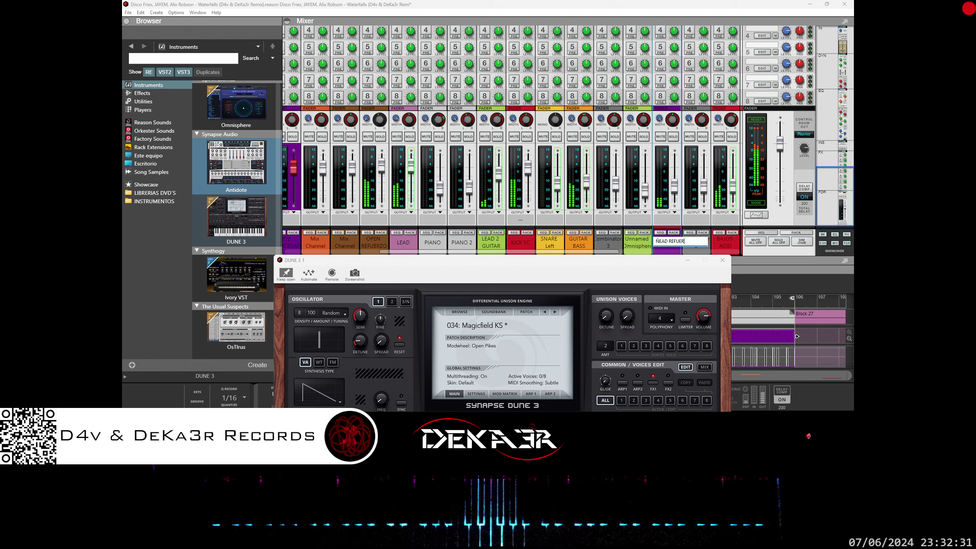
pyautogui.press('BackSpace')
pyautogui.press('BackSpace')
pyautogui.press('BackSpace')
pyautogui.press('BackSpace')
pyautogui.press('BackSpace')
pyautogui.press('BackSpace')
pyautogui.press('BackSpace')
pyautogui.press('BackSpace')
pyautogui.press('BackSpace')
pyautogui.press('BackSpace')
pyautogui.press('BackSpace')
pyautogui.press('BackSpace')
pyautogui.write('L')
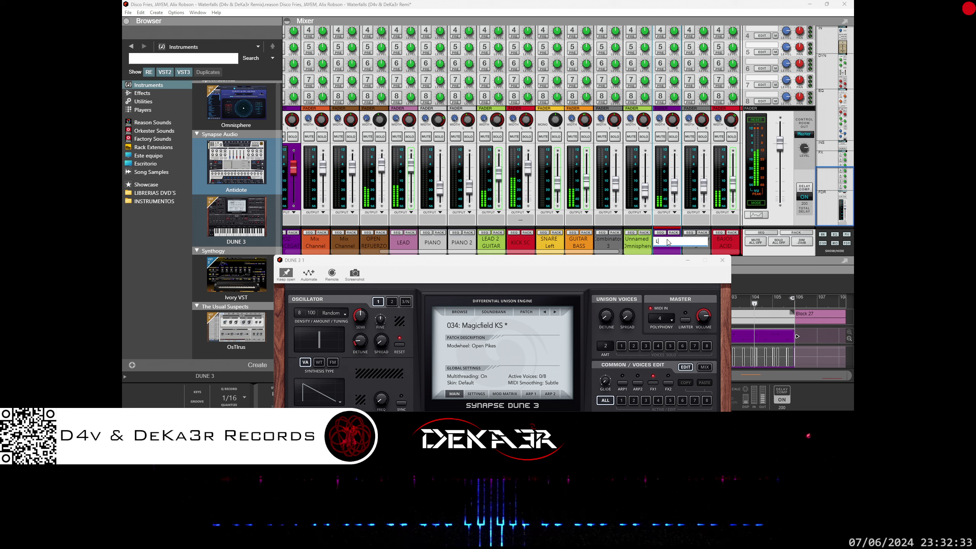
pyautogui.write('EAD REFUERZO')
pyautogui.press('Return')
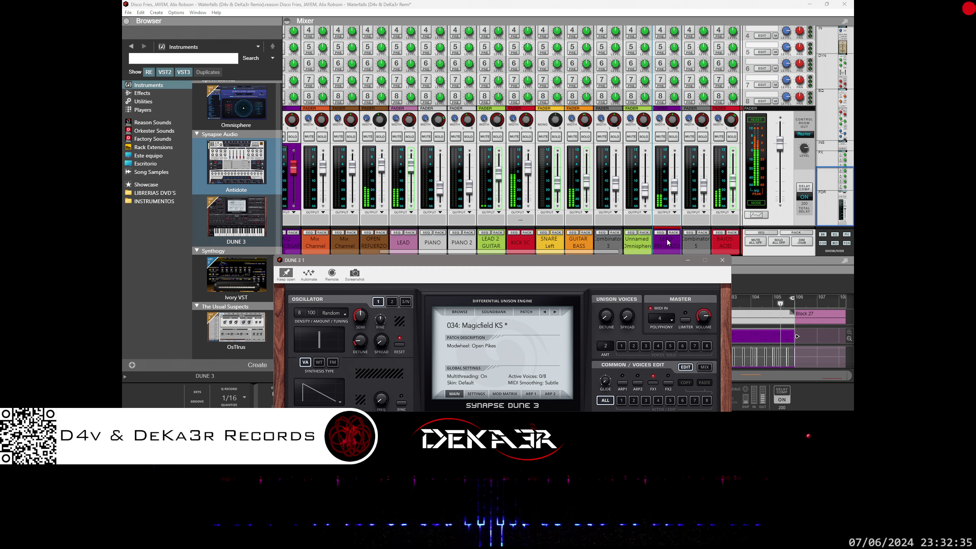
# Adjust the input gain and fader level of the LEAD REFUERZO mixer channel.
pyautogui.scroll(15, 666, 118)
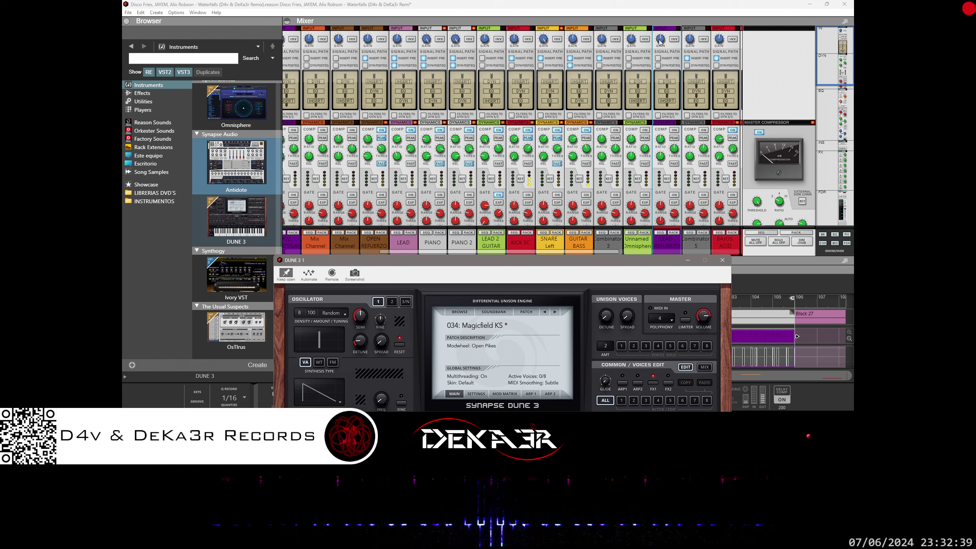
pyautogui.click(660, 42)
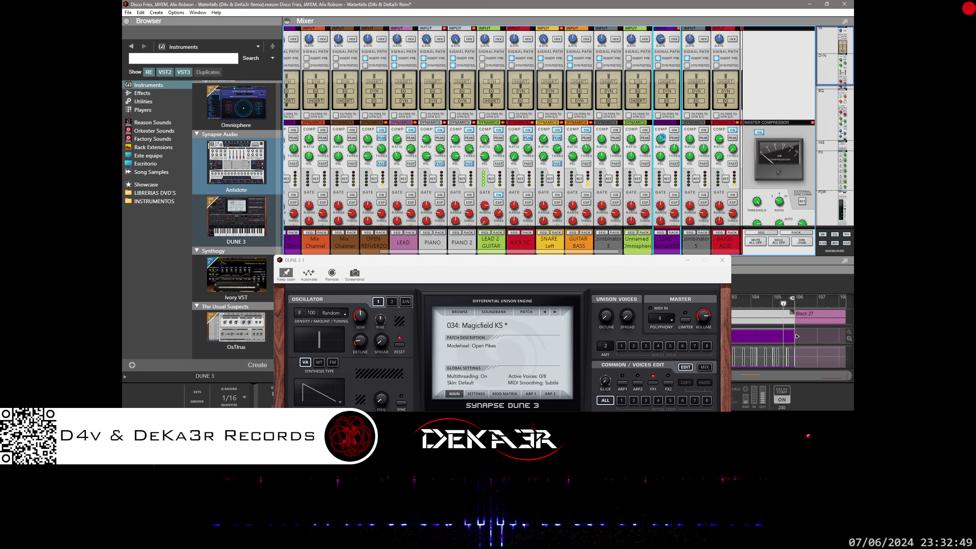
pyautogui.scroll(-10, 661, 139)
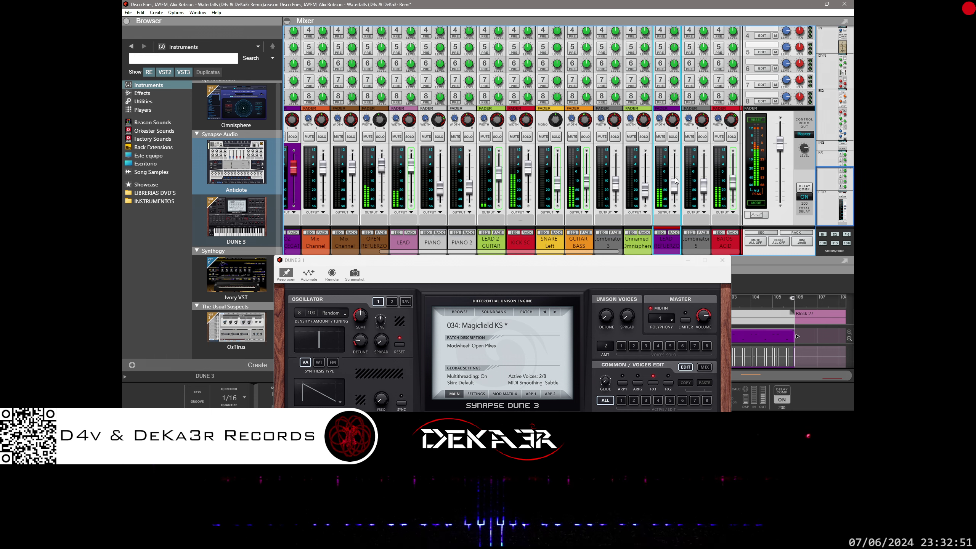
pyautogui.moveTo(674, 179); pyautogui.dragTo(675, 181)
# Solo the LEAD REFUERZO channel and close the DUNE 3 plugin window.
pyautogui.click(673, 136)
pyautogui.scroll(3, 667, 158)
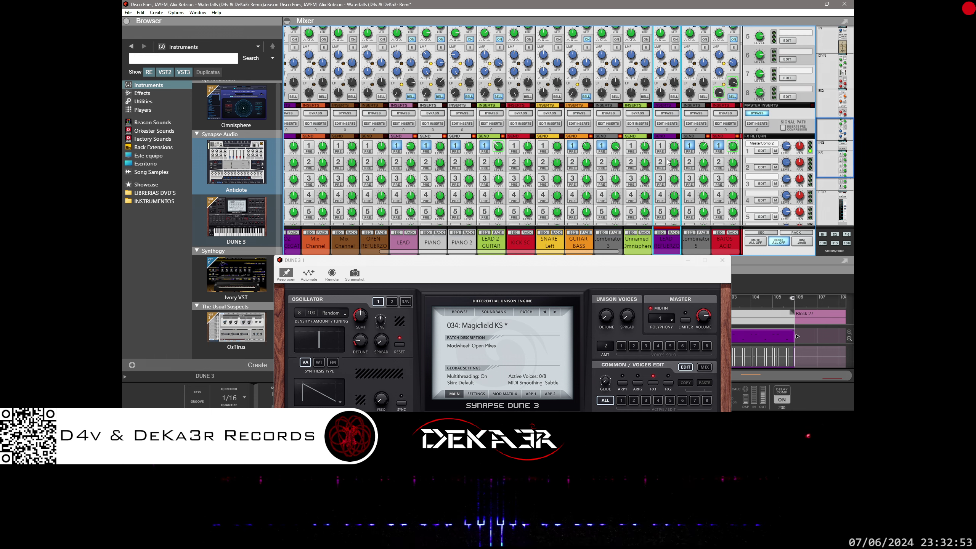
pyautogui.scroll(5, 669, 157)
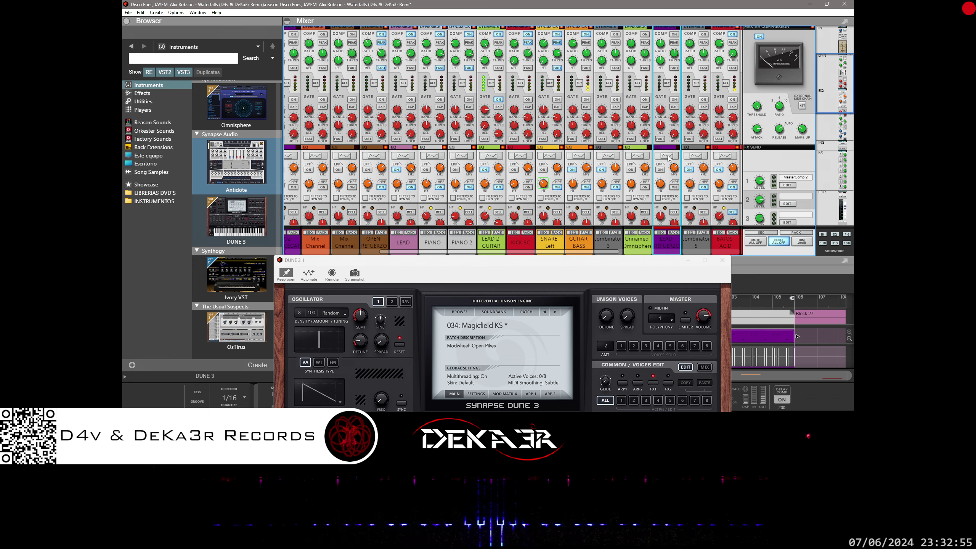
pyautogui.scroll(3, 668, 159)
pyautogui.click(722, 260)
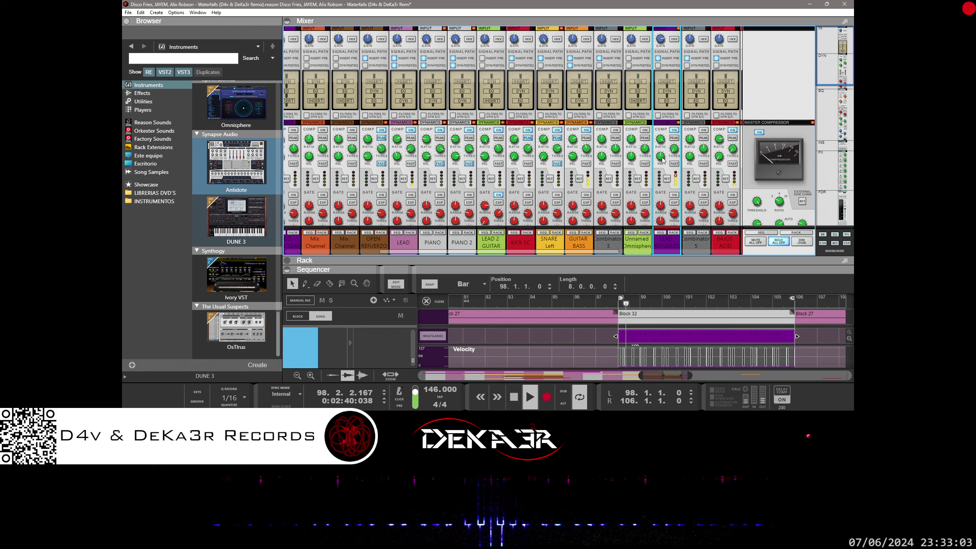
# Enable Peak and Fast on the LEAD REFUERZO channel's compressor and adjust its threshold.
pyautogui.click(675, 138)
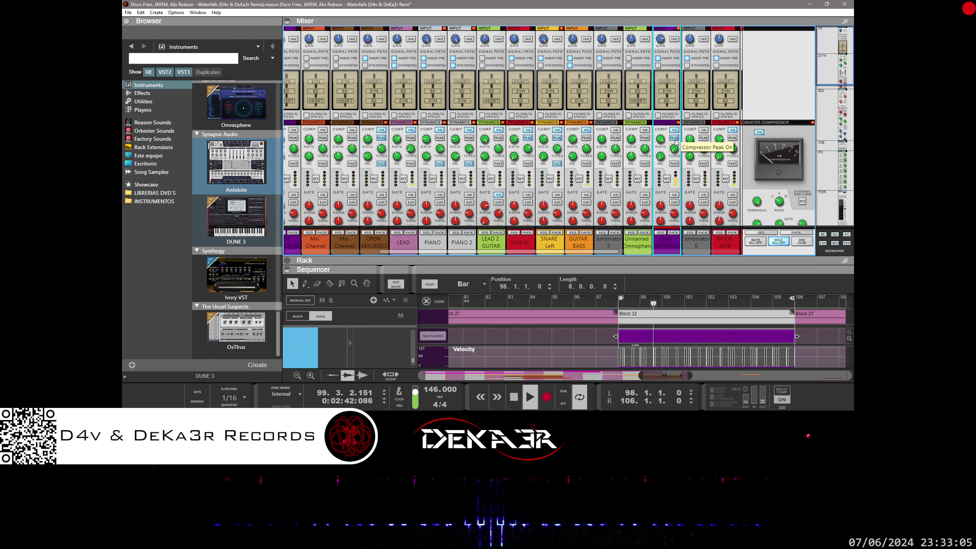
pyautogui.click(676, 164)
pyautogui.moveTo(677, 153); pyautogui.dragTo(690, 66)
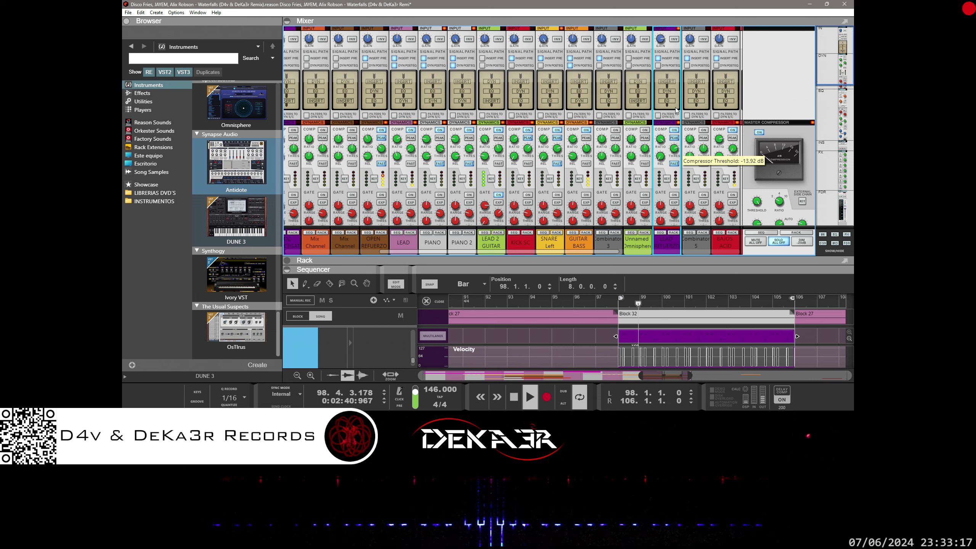
# Compare the channel compressor with Fast and Peak off and on, and set its threshold to about -6.14 dB.
pyautogui.click(674, 164)
pyautogui.click(674, 164)
pyautogui.click(674, 138)
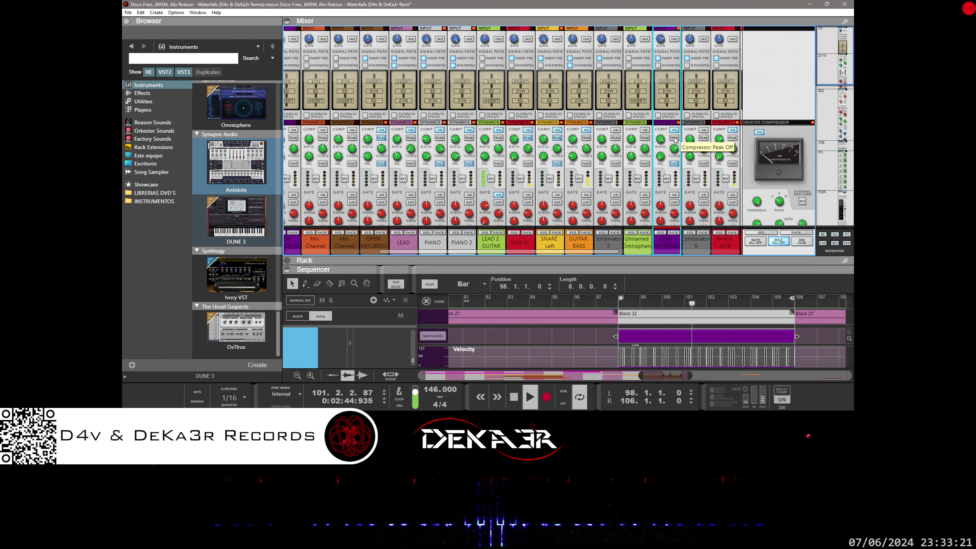
pyautogui.click(674, 138)
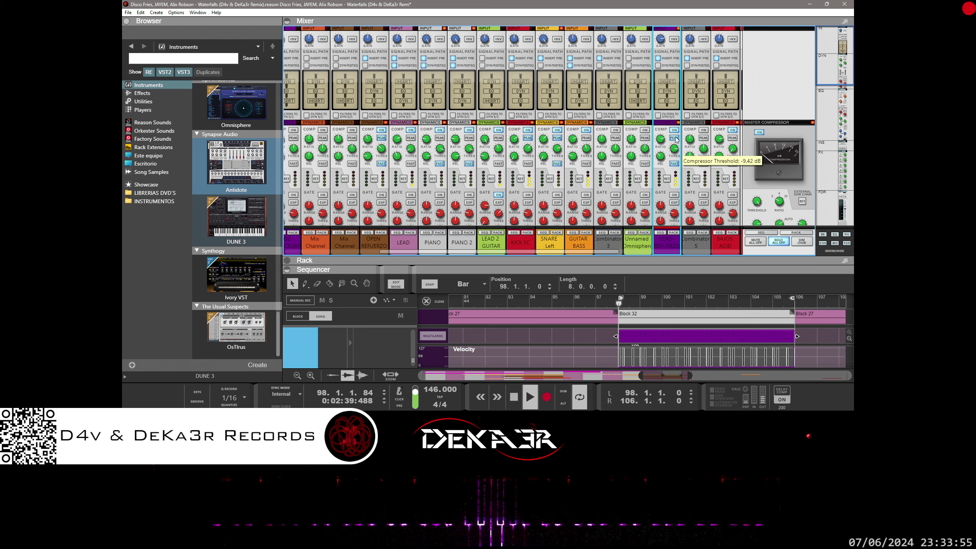
pyautogui.moveTo(676, 140); pyautogui.dragTo(677, 136)
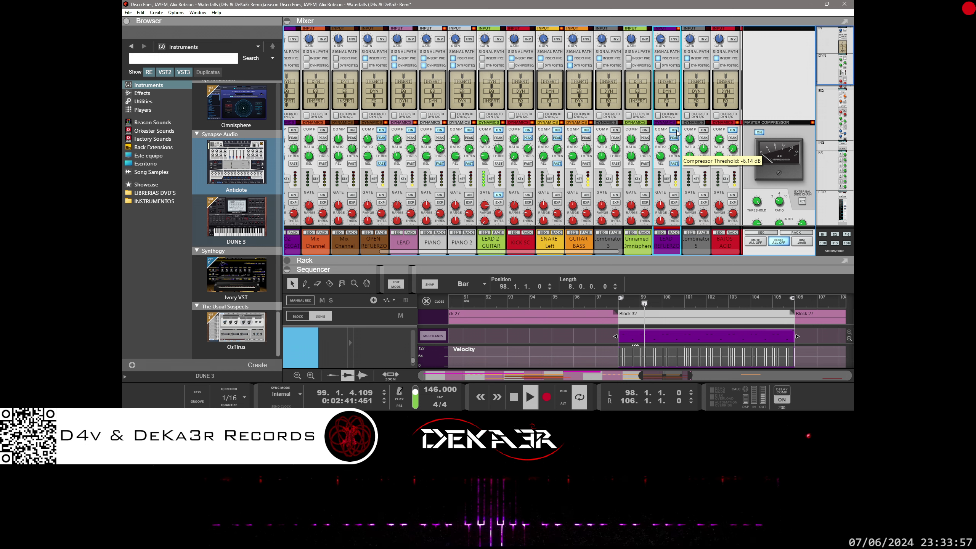
# Open the Spectrum EQ display for the LEAD REFUERZO channel.
pyautogui.moveTo(677, 135); pyautogui.dragTo(677, 136)
pyautogui.scroll(-3, 675, 185)
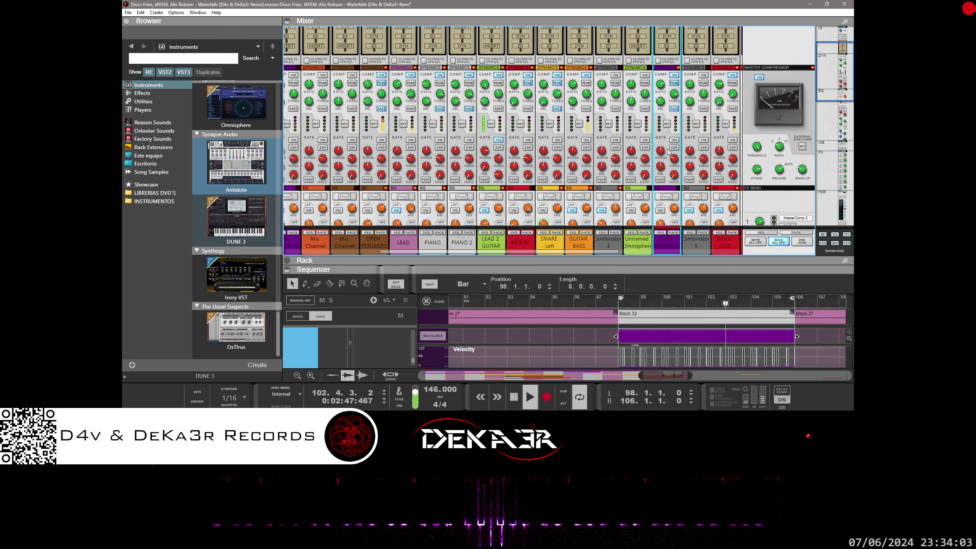
pyautogui.scroll(-5, 667, 143)
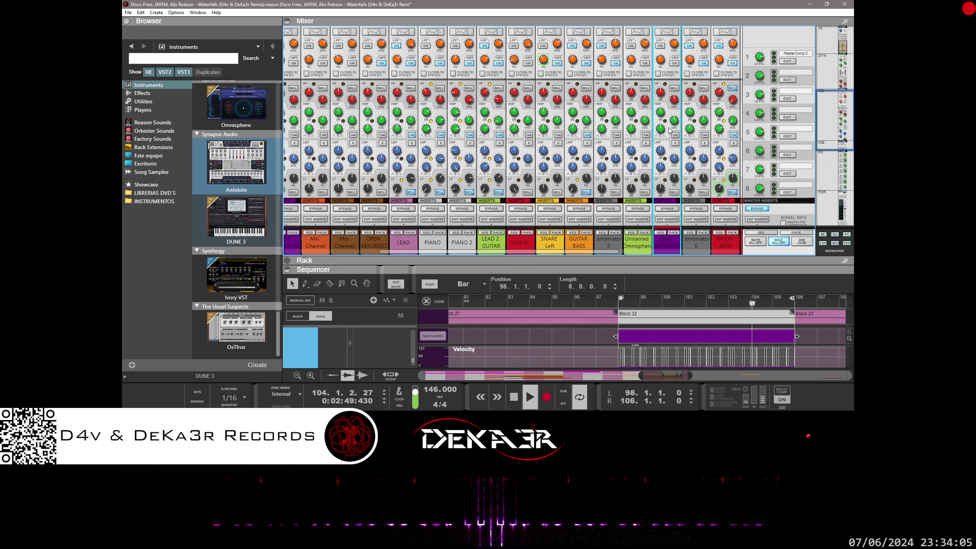
pyautogui.scroll(-5, 670, 136)
pyautogui.scroll(6, 670, 111)
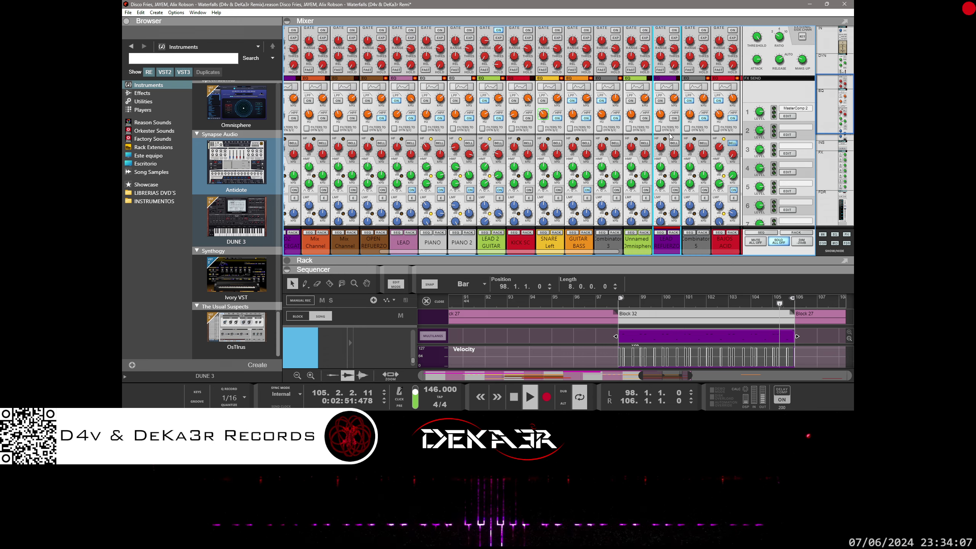
pyautogui.click(669, 88)
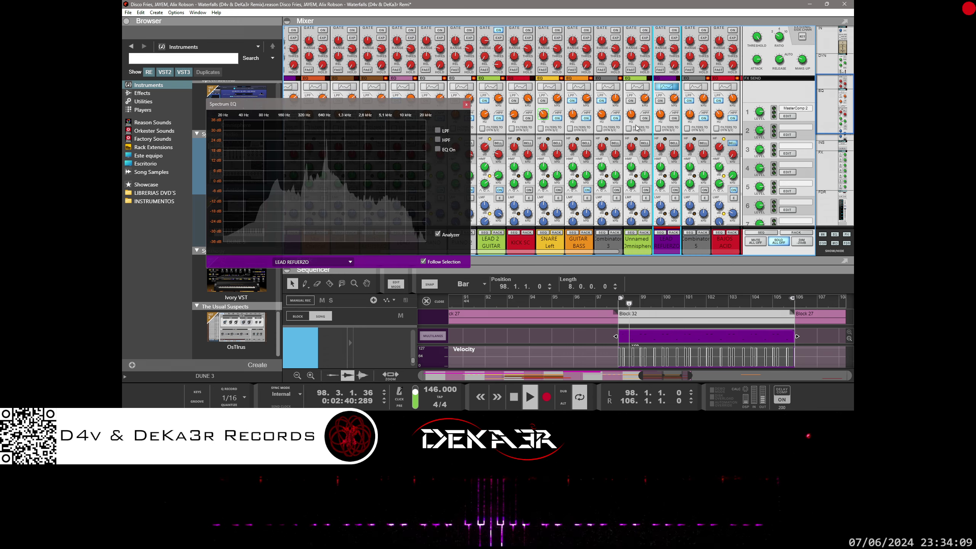
# Enable LEAD REFUERZO's high-pass filter at 688.8 Hz and its low-pass filter at about 1.94 kHz.
pyautogui.click(674, 118)
pyautogui.moveTo(660, 114); pyautogui.dragTo(658, 88)
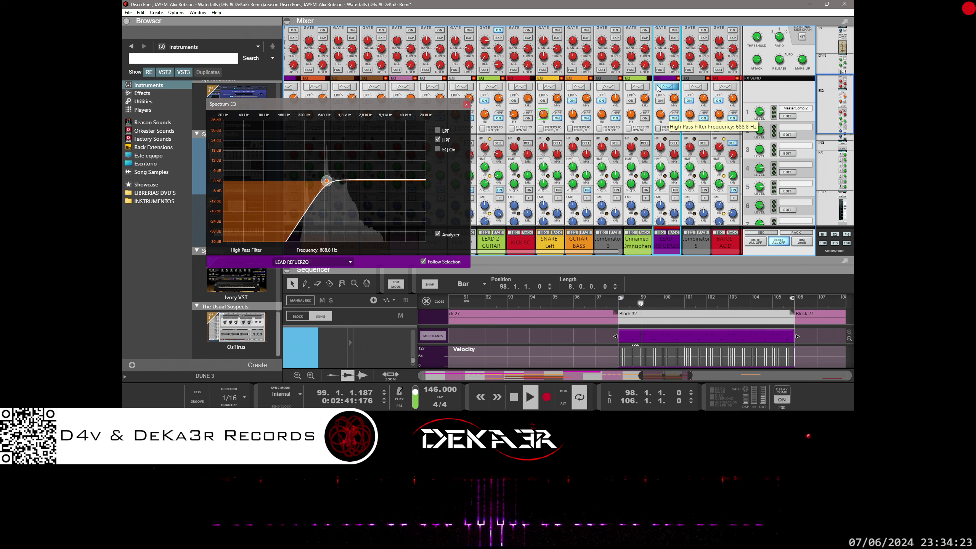
pyautogui.click(661, 100)
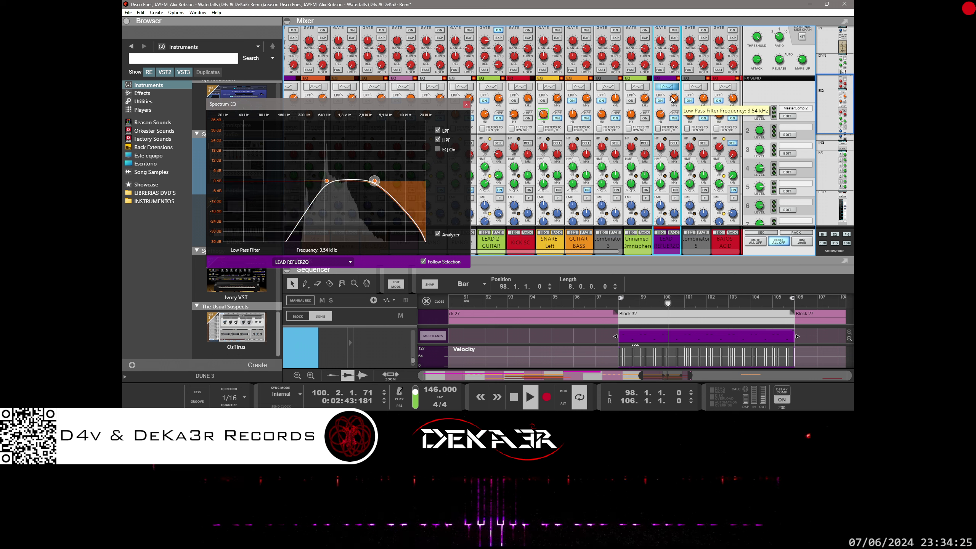
pyautogui.moveTo(672, 99)
pyautogui.mouseDown()
pyautogui.moveTo(663, 123)
pyautogui.moveTo(661, 112)
pyautogui.mouseUp()
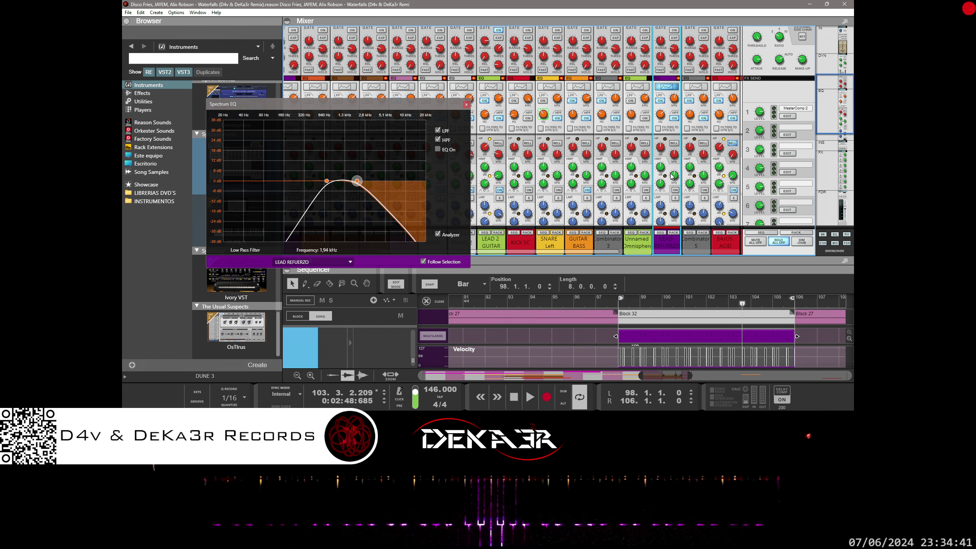
# Enable the LEAD REFUERZO channel's equalizer and save the song with Save and Optimize.
pyautogui.scroll(-2, 672, 176)
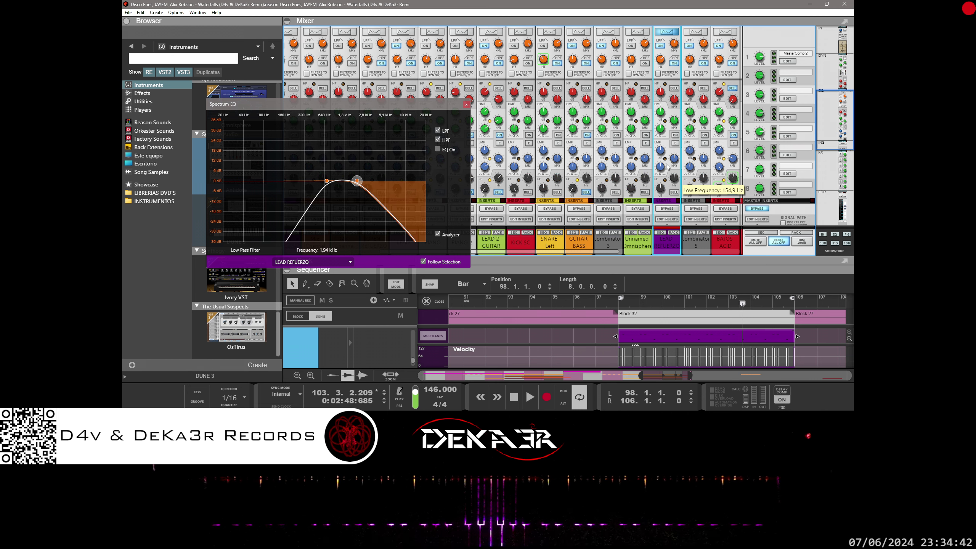
pyautogui.click(674, 135)
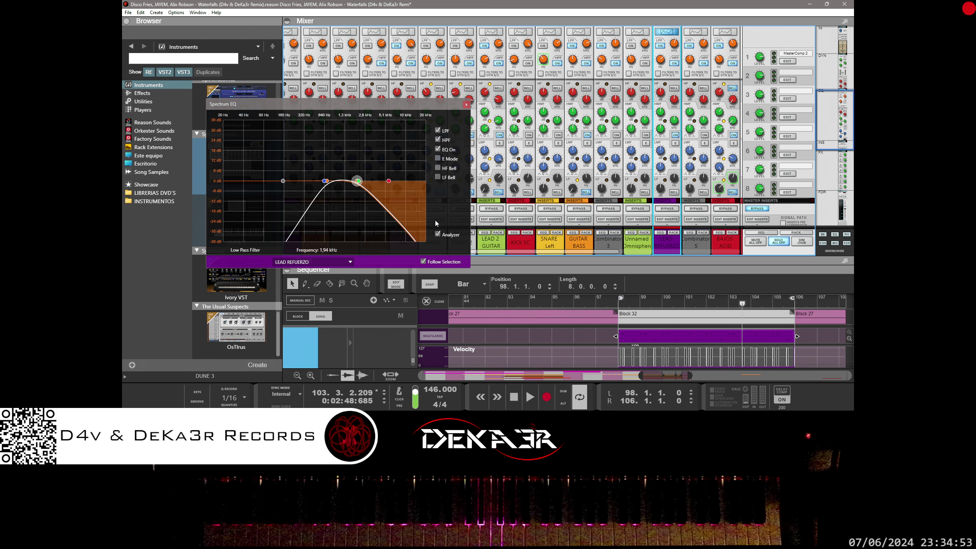
pyautogui.click(128, 12)
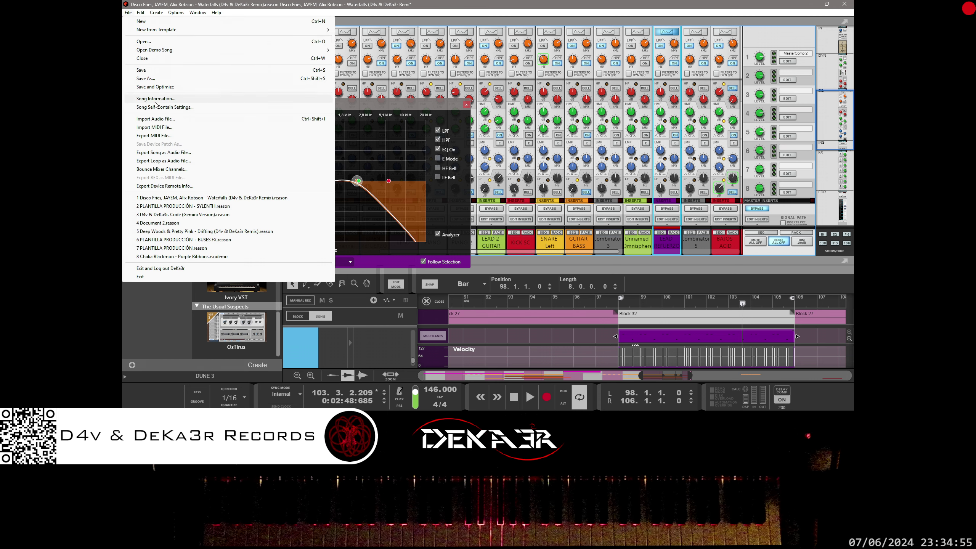
pyautogui.click(198, 88)
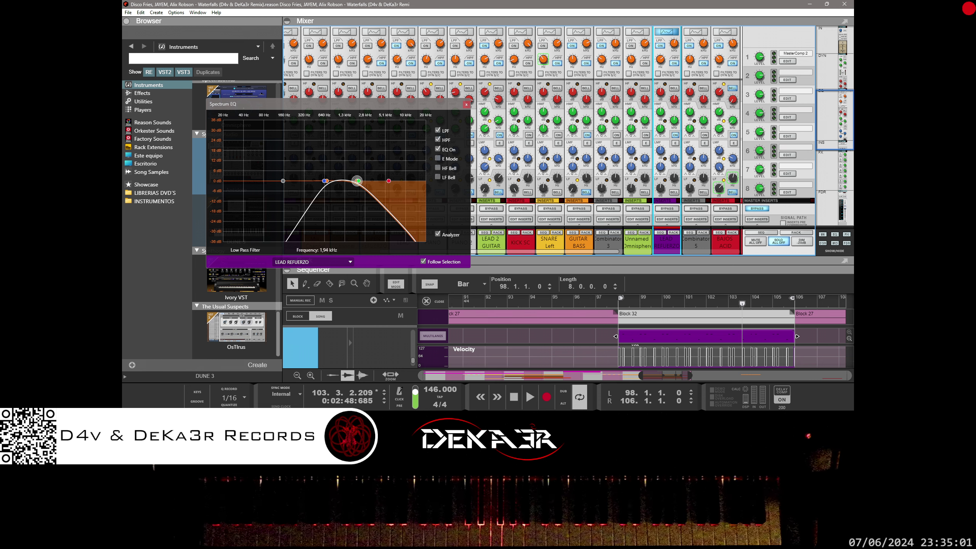
# Check the LEAD REFUERZO channel's output routing options without changing them, and start playback.
pyautogui.hotkey('alt', 'Tab')
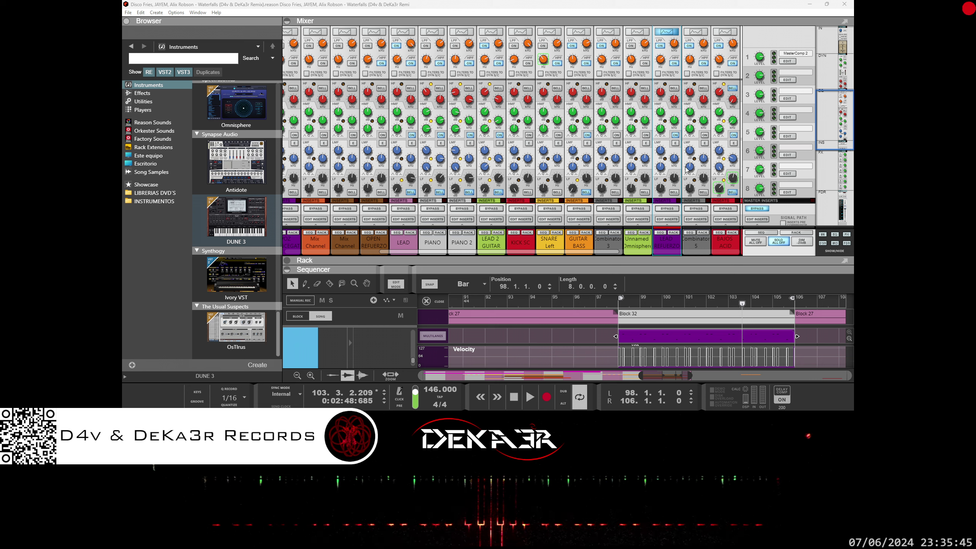
pyautogui.scroll(-5, 654, 167)
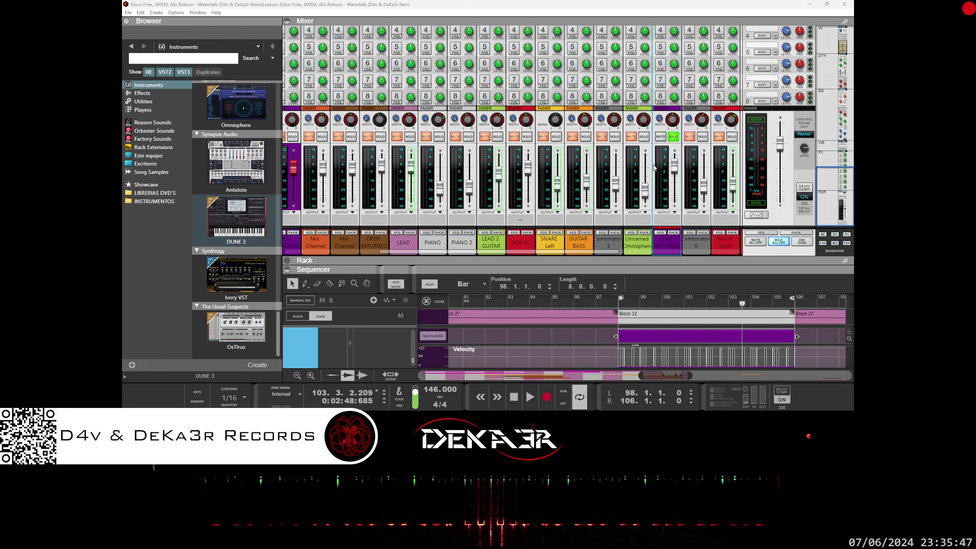
pyautogui.rightClick(654, 217)
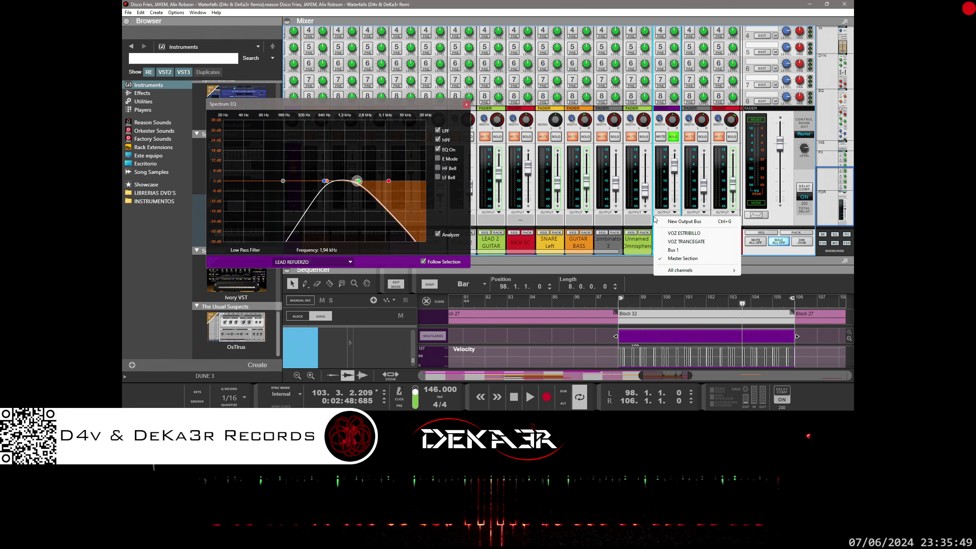
pyautogui.click(622, 260)
pyautogui.press('space')
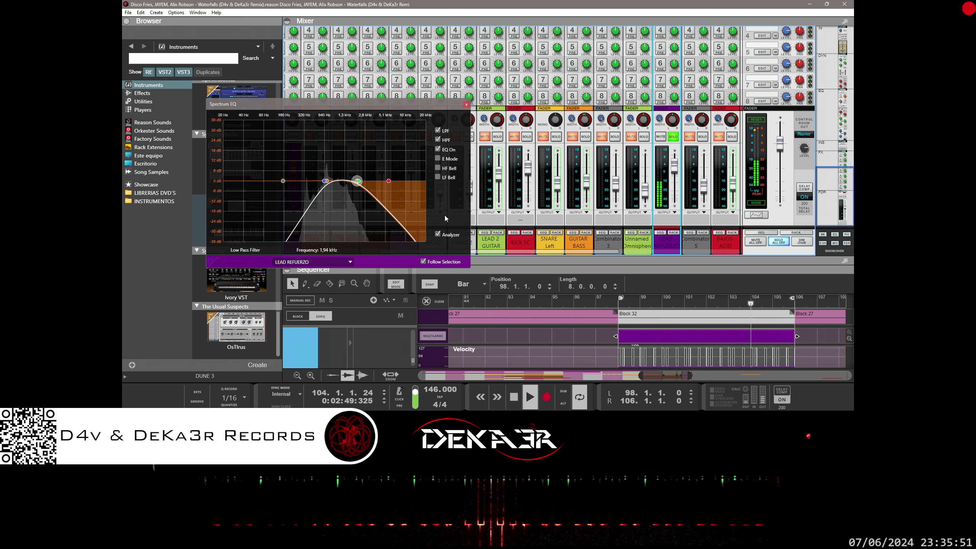
# Set LEAD REFUERZO's low-frequency EQ band to a bell cut of -20.32 dB at about 302.4 Hz.
pyautogui.scroll(8, 655, 177)
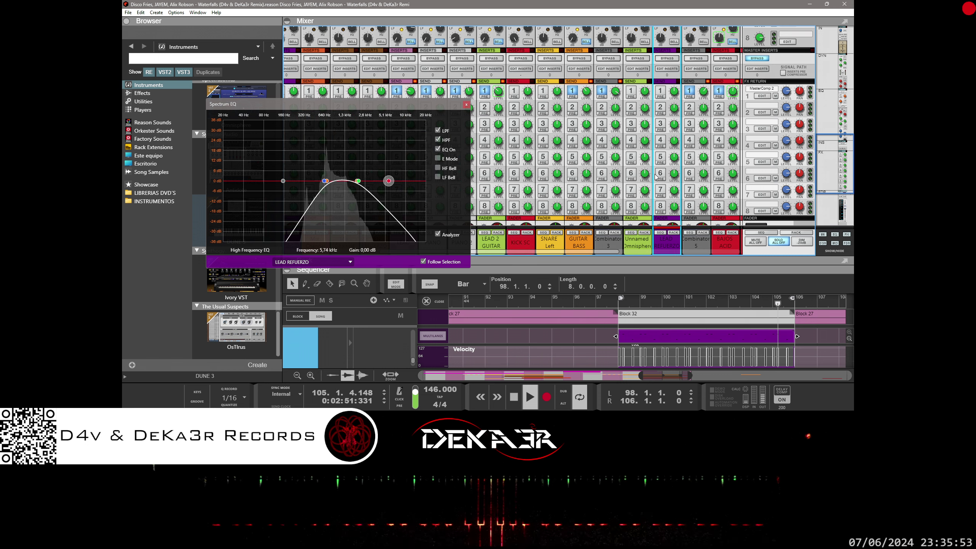
pyautogui.moveTo(675, 114); pyautogui.dragTo(665, 133)
pyautogui.scroll(-3, 673, 144)
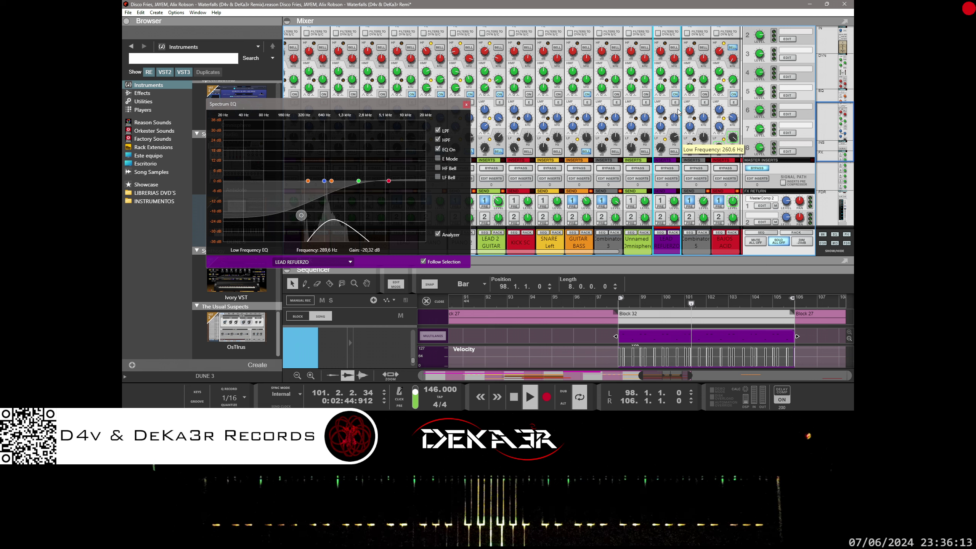
pyautogui.moveTo(678, 111); pyautogui.dragTo(678, 111)
pyautogui.click(675, 150)
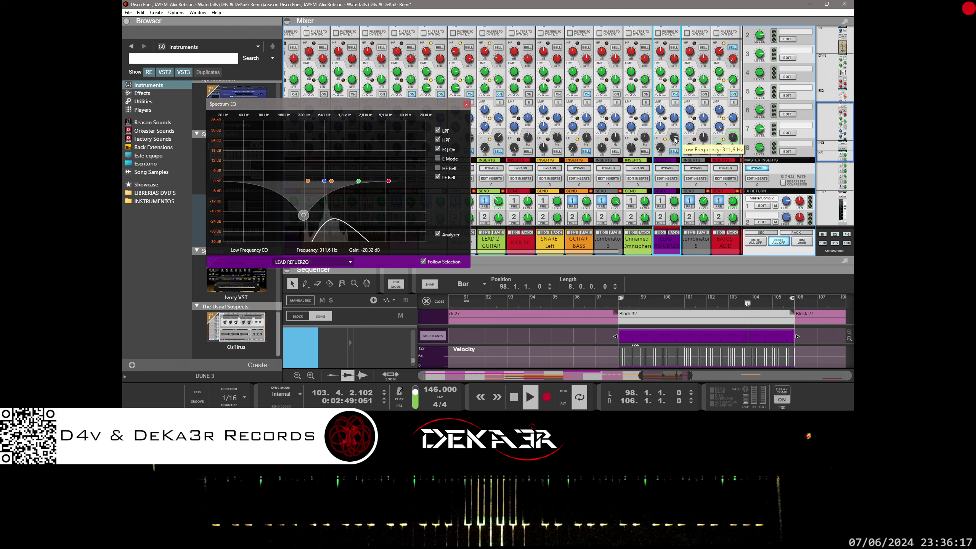
pyautogui.moveTo(672, 129); pyautogui.dragTo(670, 143)
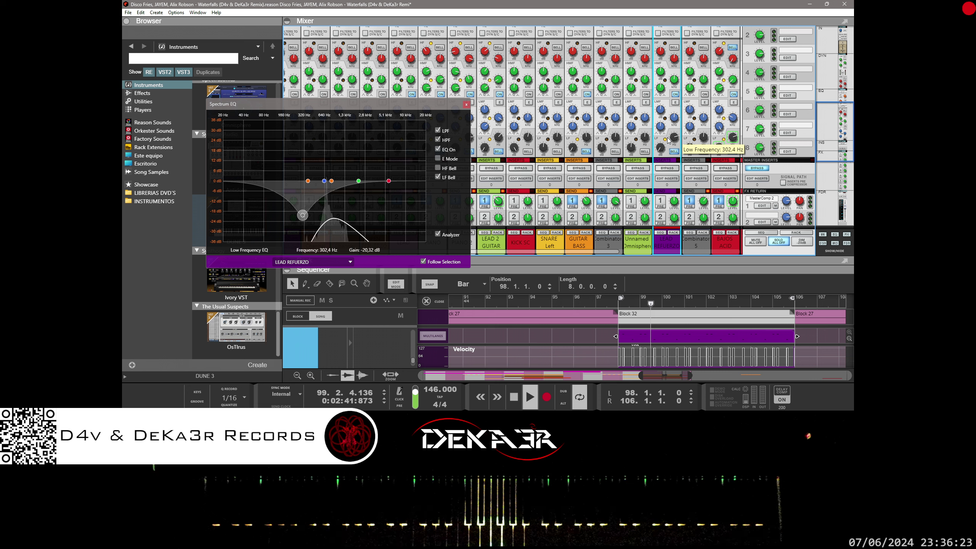
# Try low-mid EQ boosts up to 11.75 dB at 783.5 Hz with varying Q, and settle on a lower frequency with a gentler boost.
pyautogui.scroll(2, 669, 137)
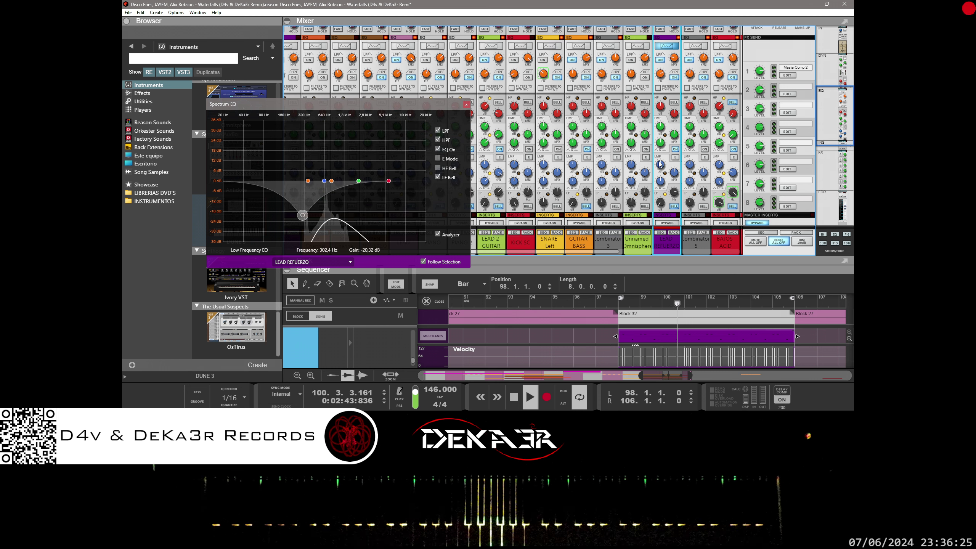
pyautogui.moveTo(660, 165); pyautogui.dragTo(659, 156)
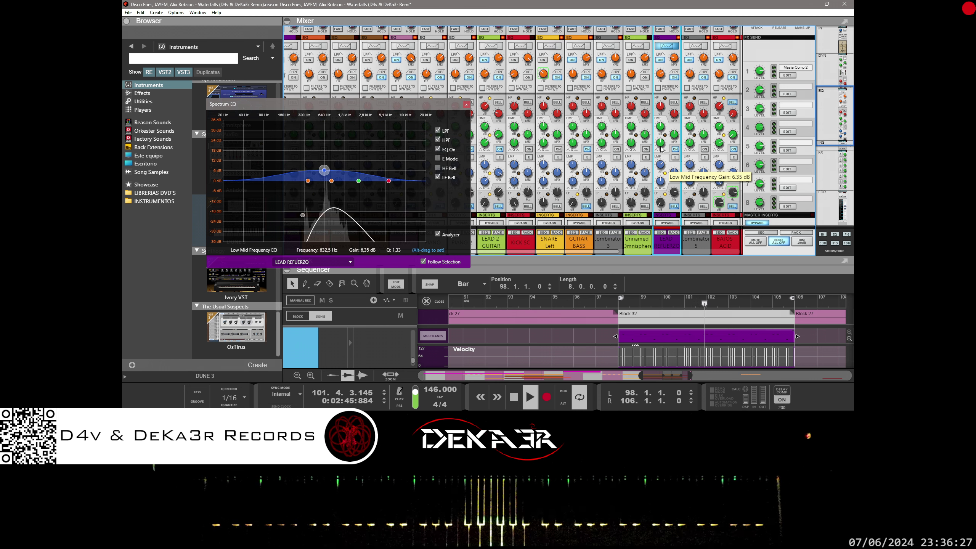
pyautogui.moveTo(674, 173); pyautogui.dragTo(673, 151)
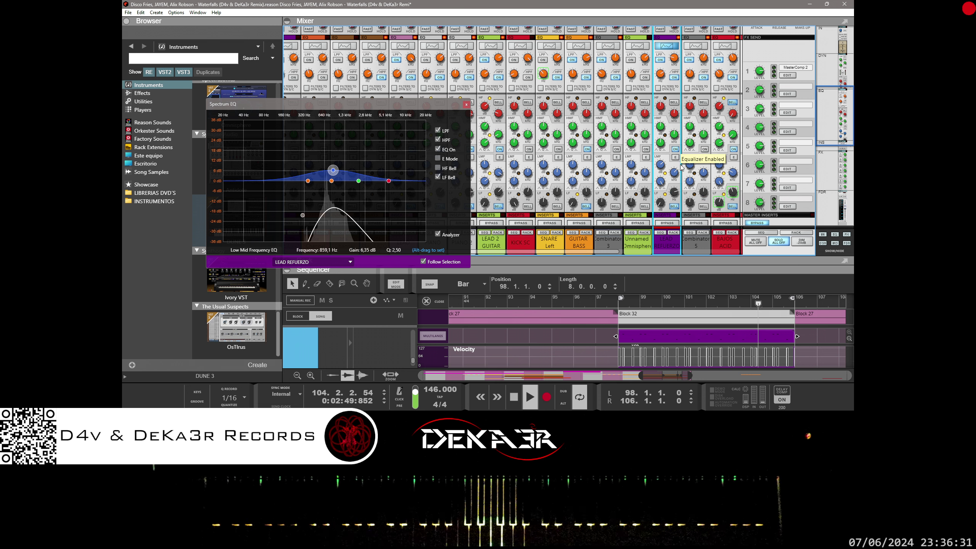
pyautogui.moveTo(332, 170); pyautogui.dragTo(331, 161)
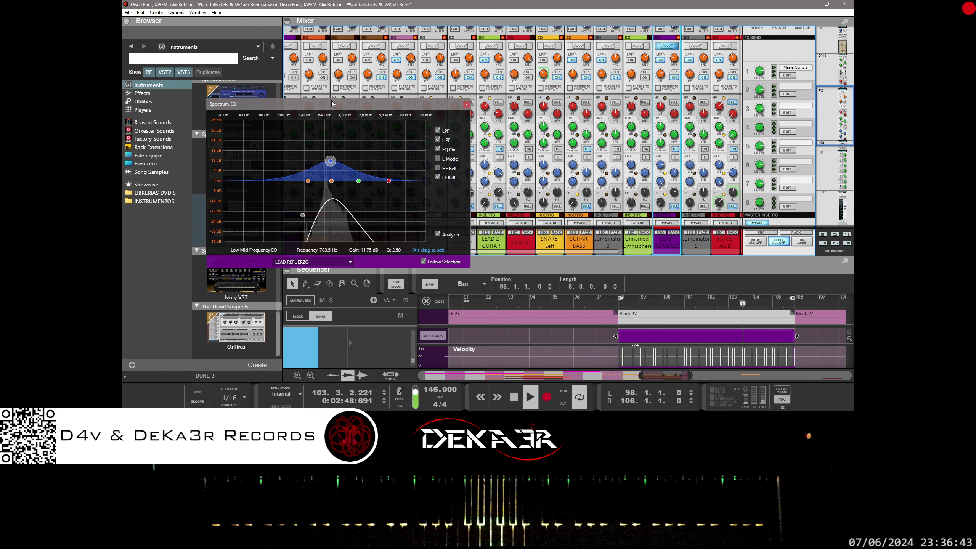
pyautogui.keyDown('alt'); pyautogui.moveTo(331, 101); pyautogui.dragTo(329, 155); pyautogui.keyUp('alt')
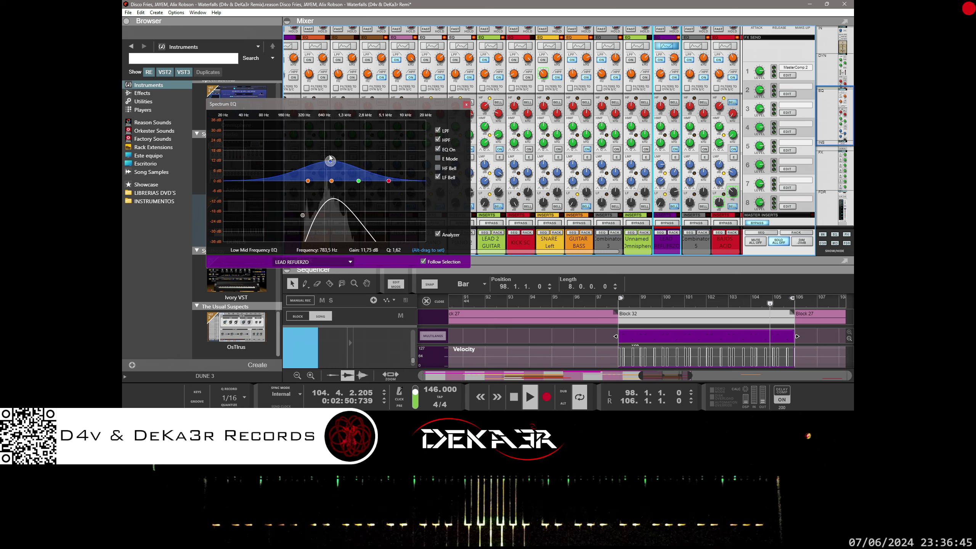
pyautogui.scroll(3, 330, 158)
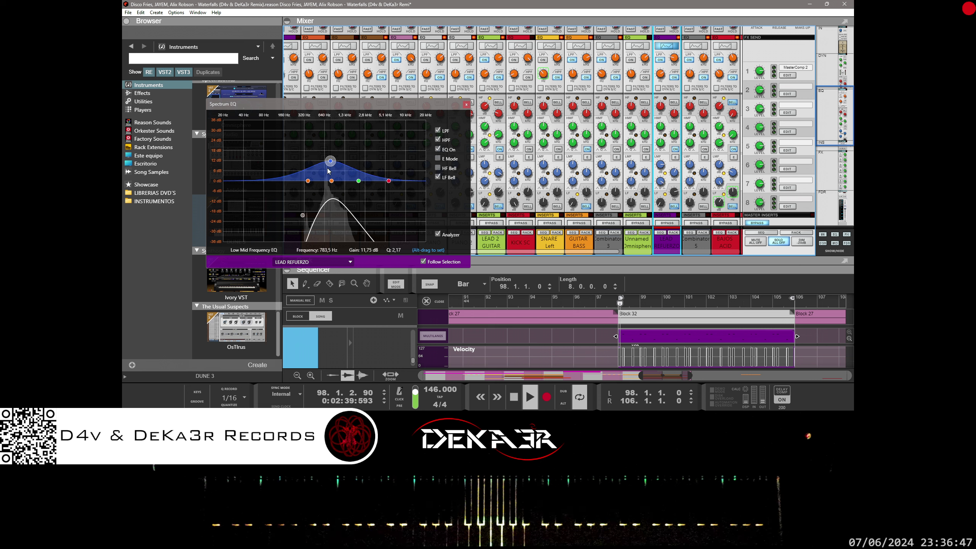
pyautogui.scroll(-2, 330, 166)
pyautogui.moveTo(330, 161); pyautogui.dragTo(318, 122)
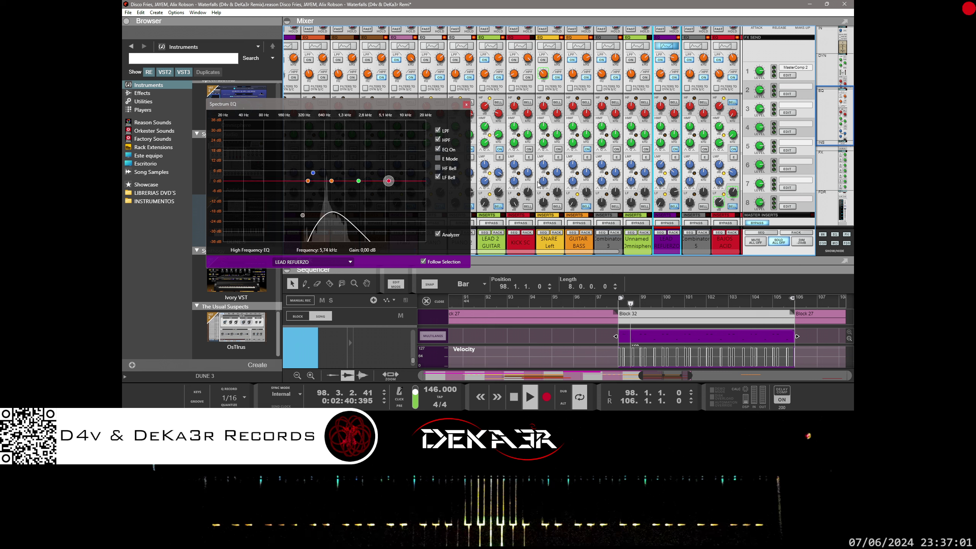
# Set the high-mid EQ band to -20.32 dB at 3.36 kHz with Q 2.50, and the high band to -20.32 dB at 15.43 kHz.
pyautogui.click(358, 181)
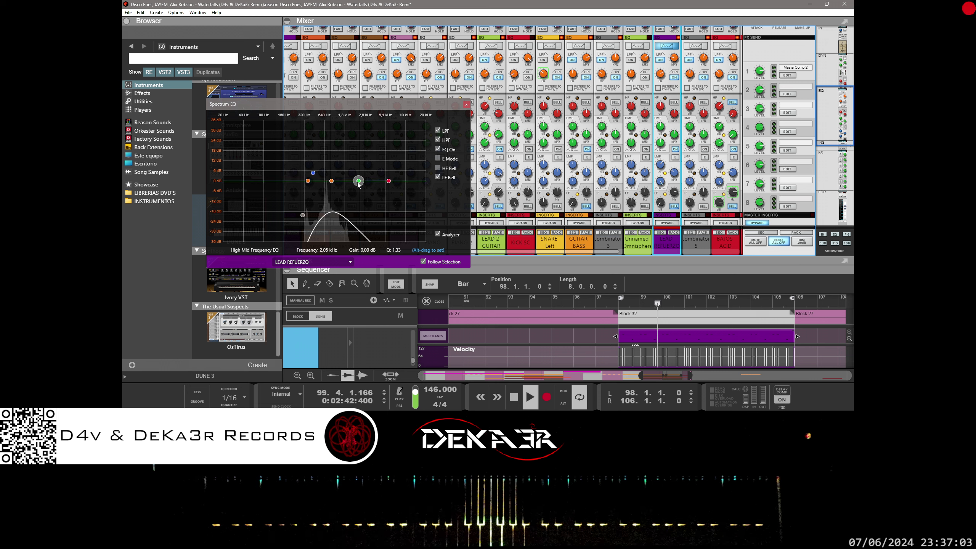
pyautogui.moveTo(357, 183); pyautogui.dragTo(374, 242)
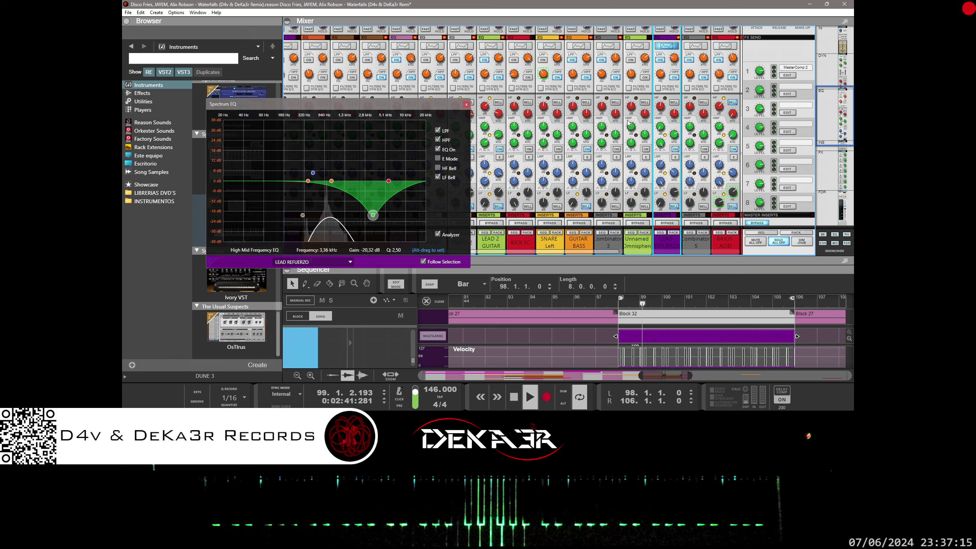
pyautogui.moveTo(660, 106); pyautogui.dragTo(660, 160)
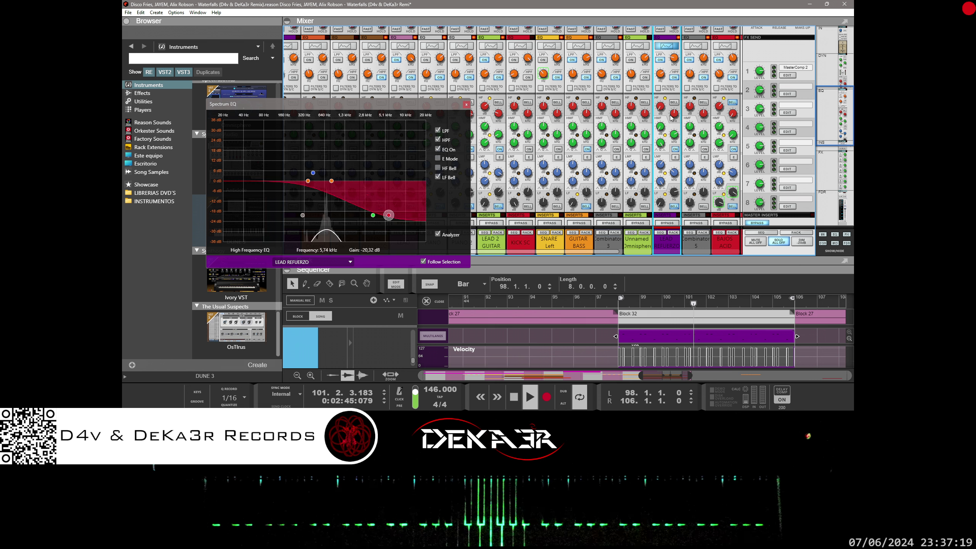
pyautogui.moveTo(672, 118); pyautogui.dragTo(666, 187)
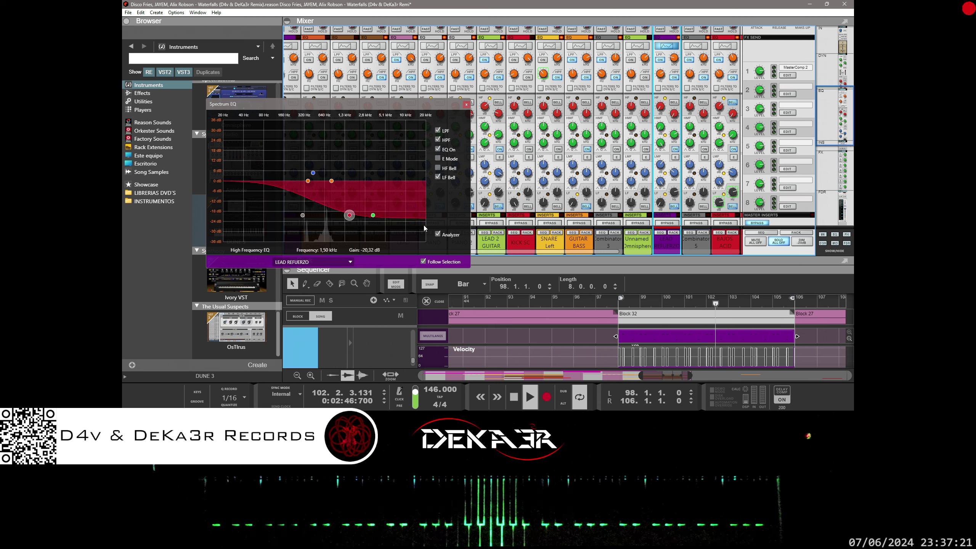
pyautogui.moveTo(350, 218); pyautogui.dragTo(418, 241)
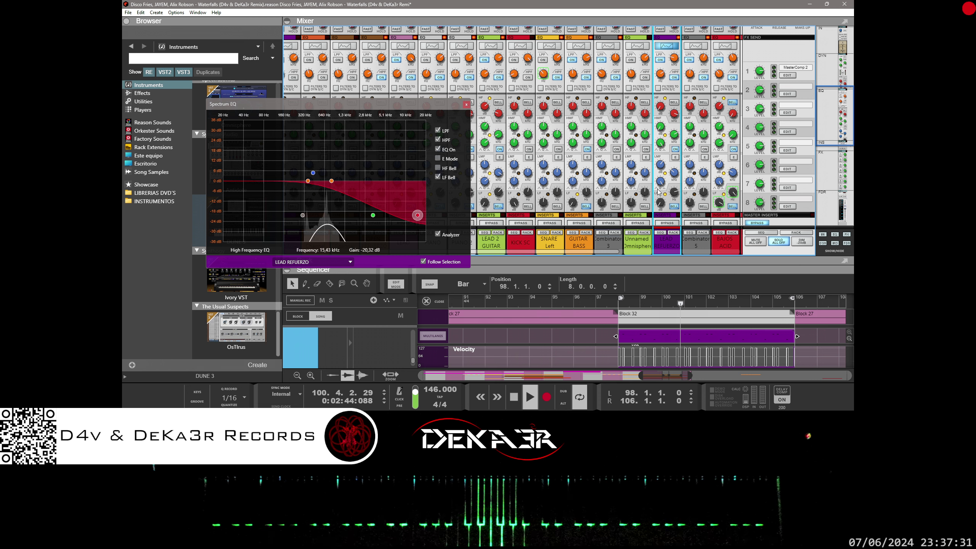
# Set LEAD REFUERZO's FX1 send level to about 1.02 dB and toggle the send to compare the sound.
pyautogui.scroll(-8, 669, 162)
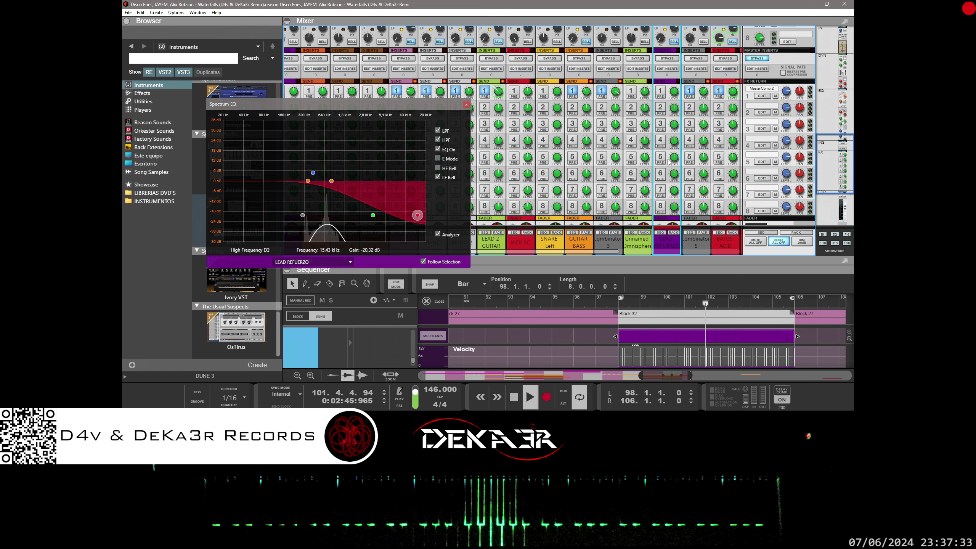
pyautogui.scroll(4, 660, 99)
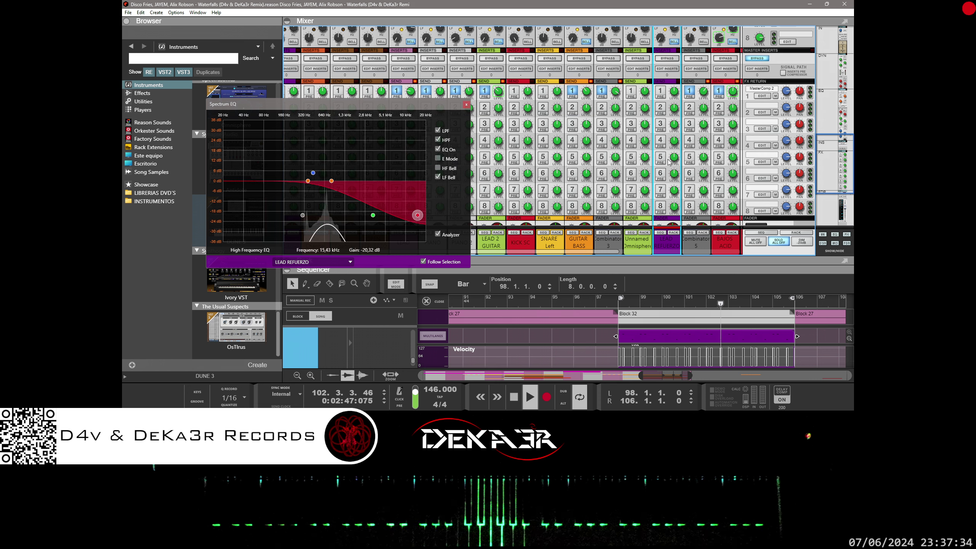
pyautogui.click(659, 98)
pyautogui.moveTo(680, 67); pyautogui.dragTo(677, 52)
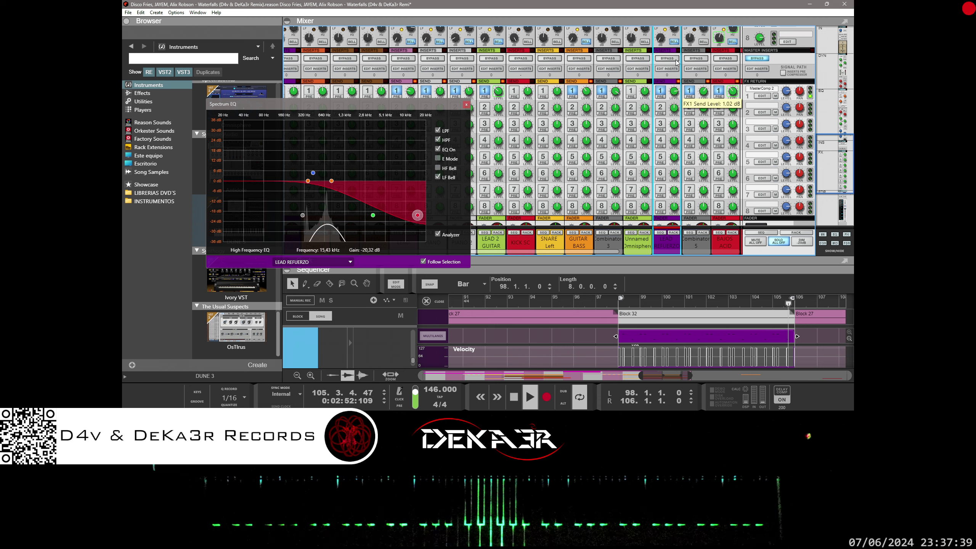
pyautogui.click(663, 92)
pyautogui.scroll(3, 676, 116)
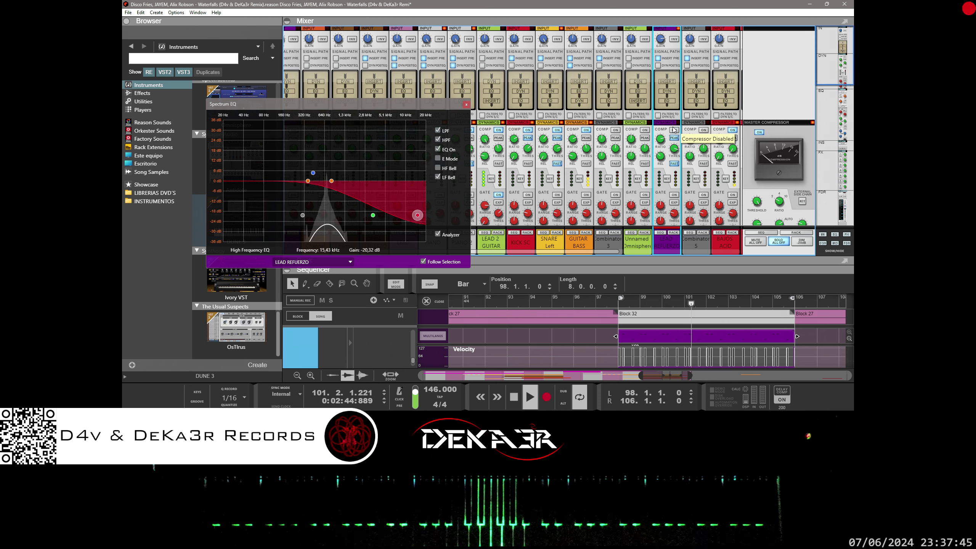
# Raise LEAD REFUERZO's channel fader to about 8.06 dB and turn off its solo.
pyautogui.scroll(-5, 683, 185)
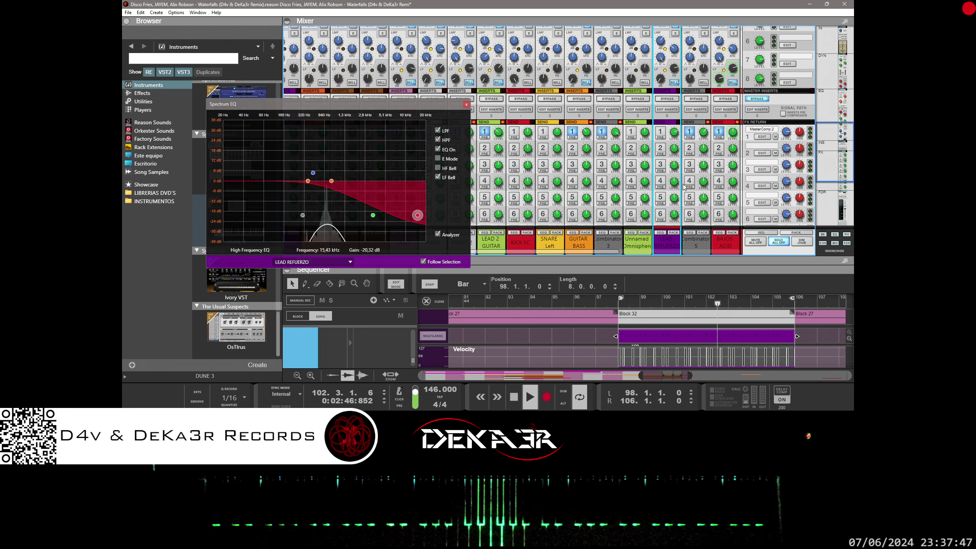
pyautogui.scroll(5, 682, 186)
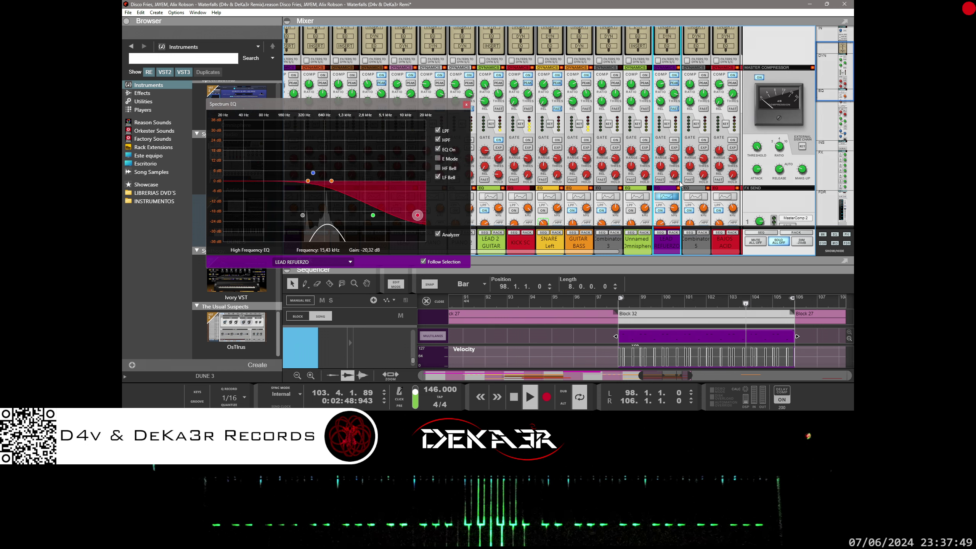
pyautogui.scroll(2, 680, 184)
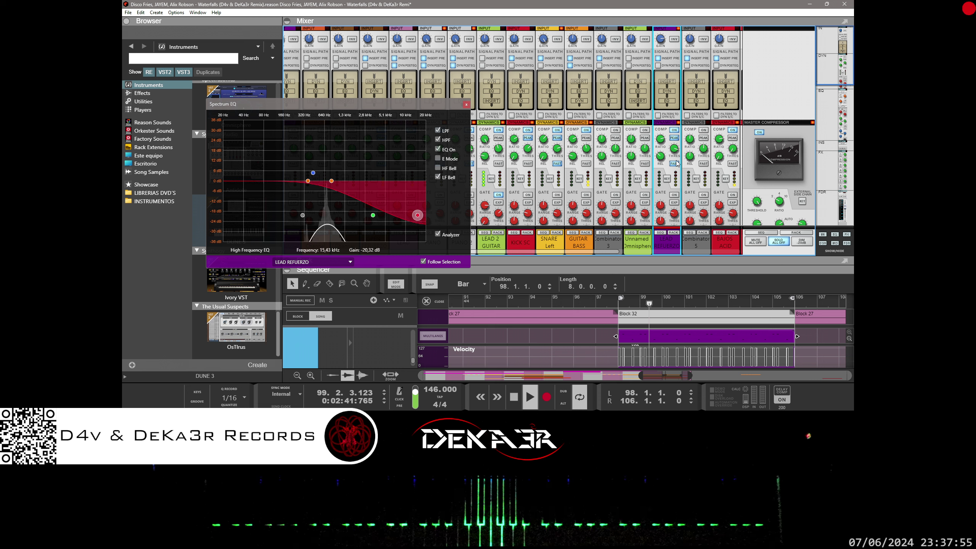
pyautogui.scroll(-10, 673, 171)
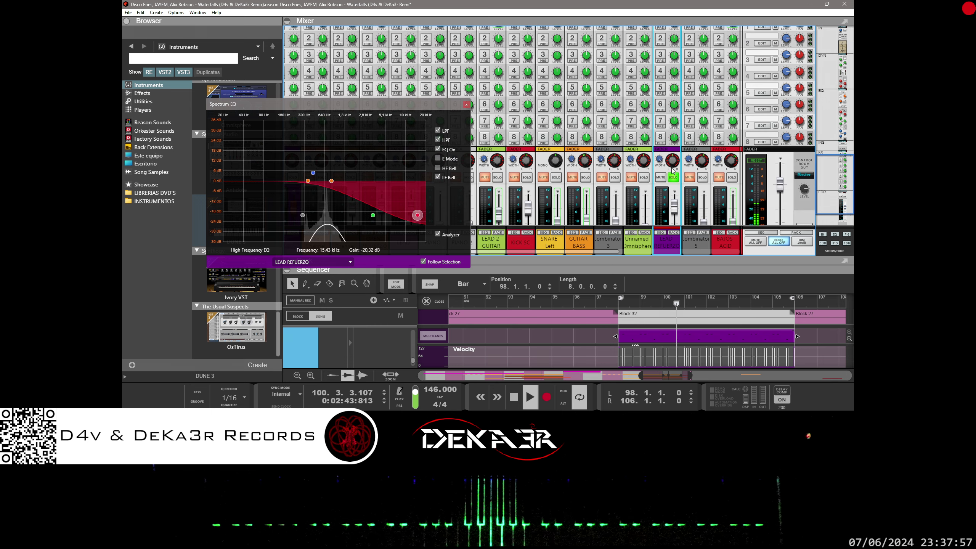
pyautogui.moveTo(674, 161); pyautogui.dragTo(674, 151)
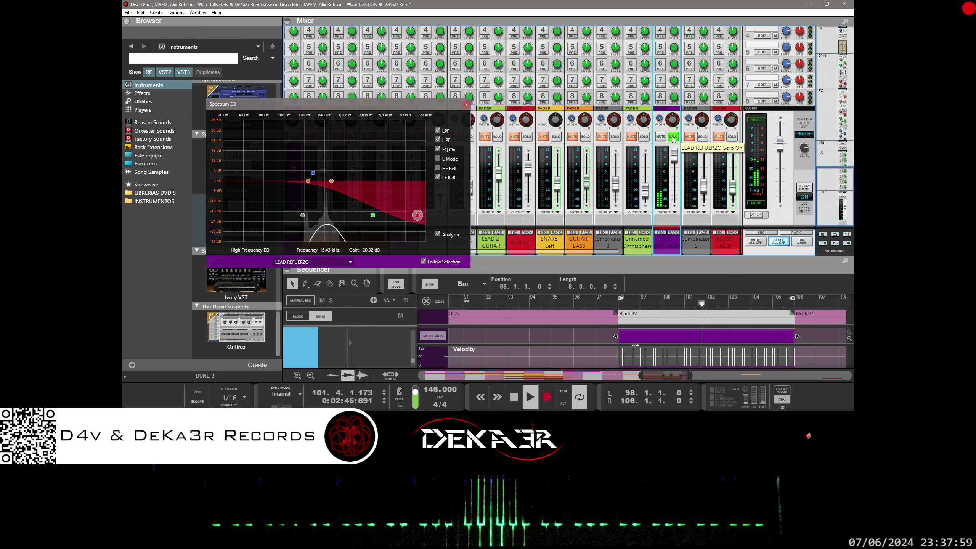
pyautogui.click(673, 136)
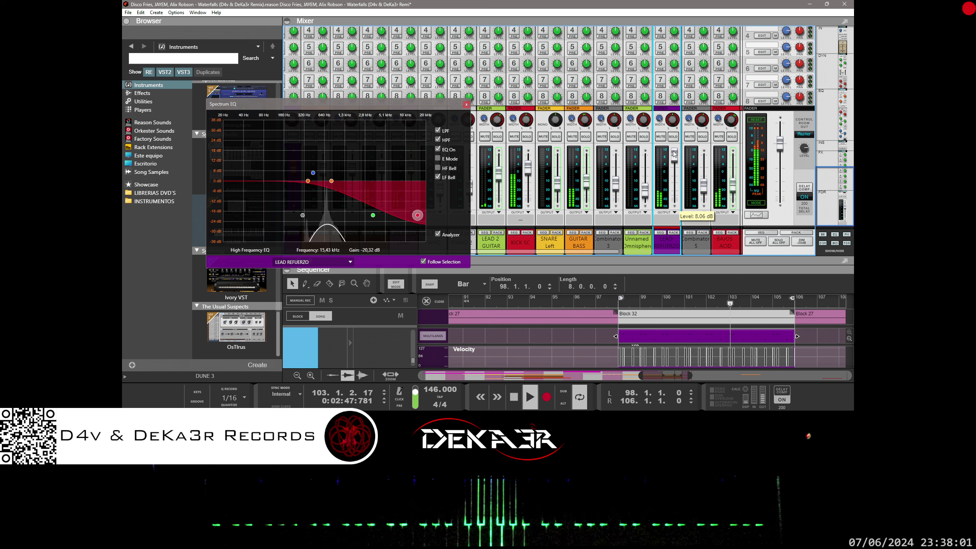
# Route LEAD REFUERZO to a new output bus and name the bus LREAD REVUERZO.
pyautogui.click(670, 212)
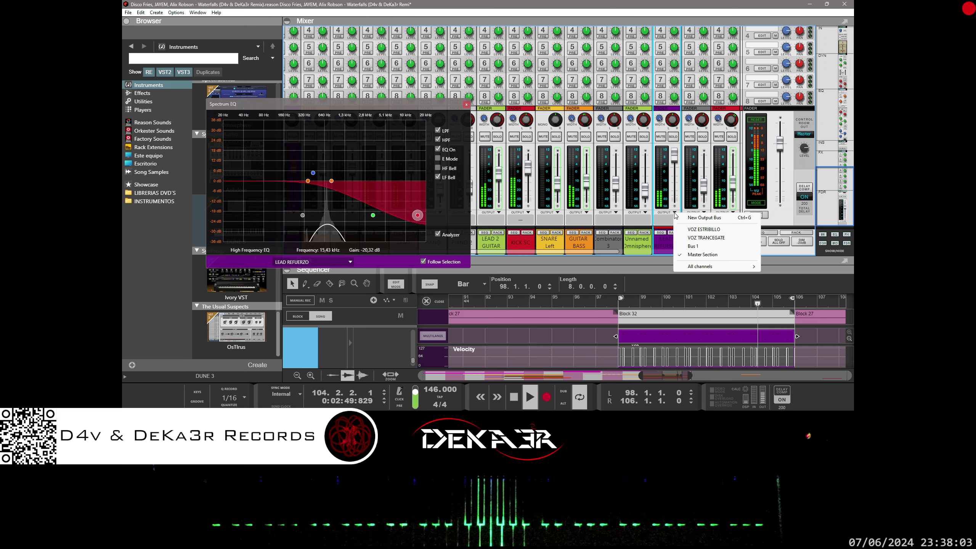
pyautogui.click(684, 218)
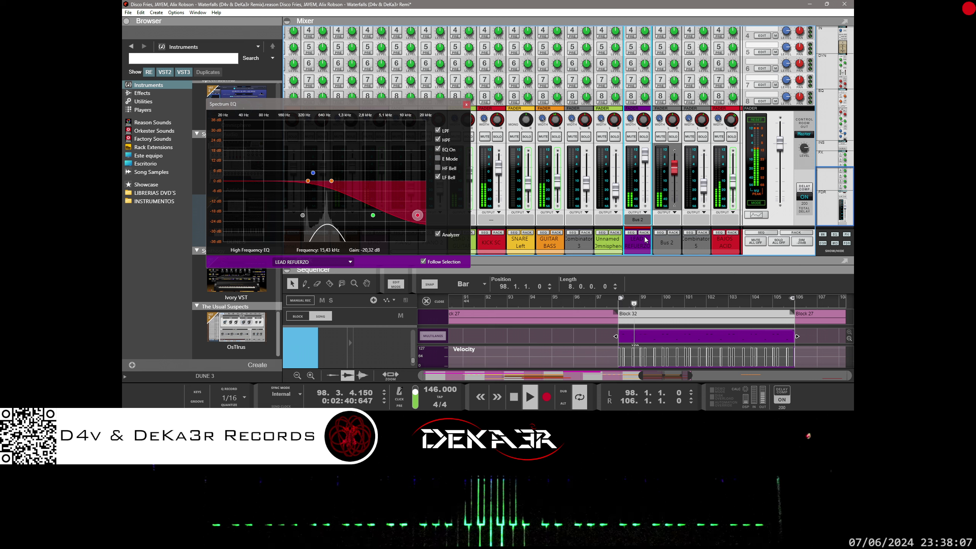
pyautogui.click(667, 246)
pyautogui.doubleClick(667, 243)
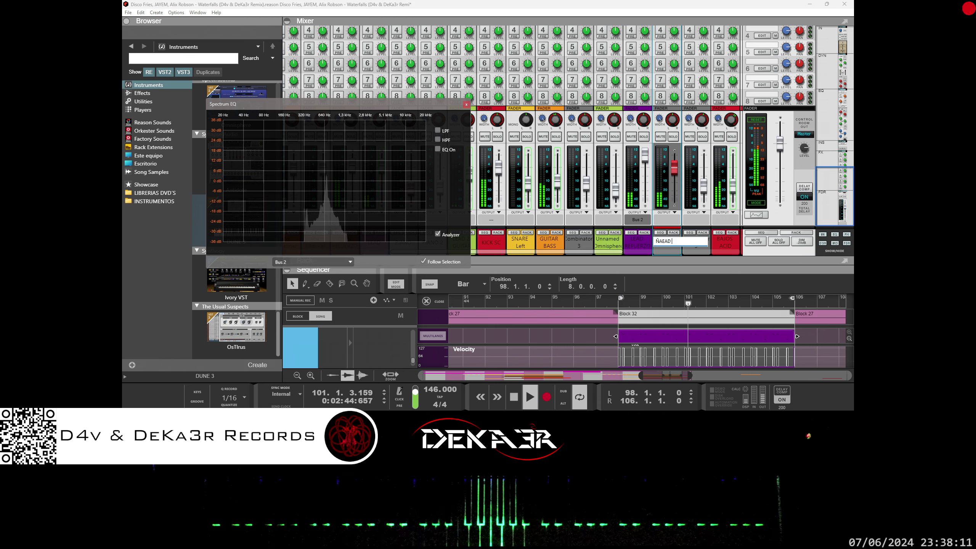
pyautogui.write('LREAD REVUERZO')
pyautogui.press('Return')
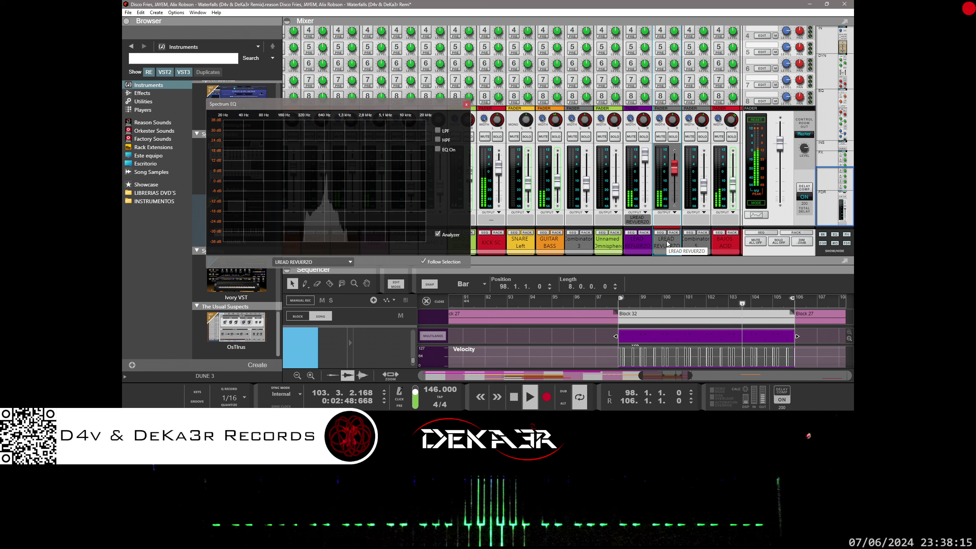
# Set the LREAD REVUERZO bus channel's color to Deep Purple.
pyautogui.rightClick(668, 244)
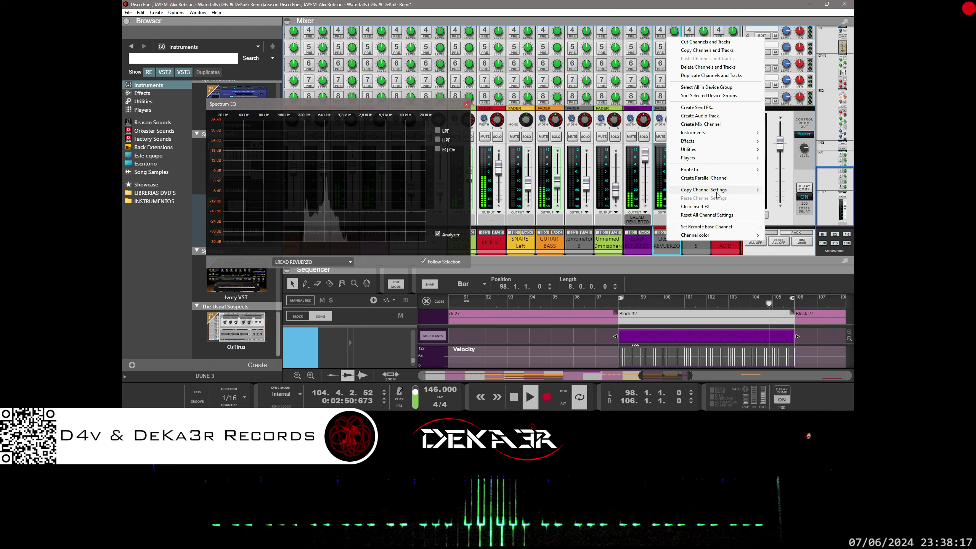
pyautogui.moveTo(730, 235)
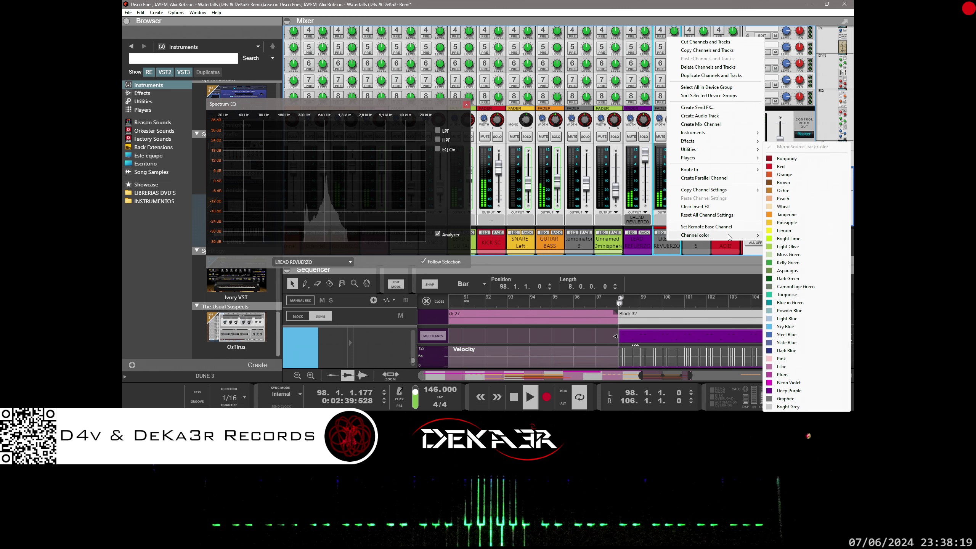
pyautogui.click(782, 391)
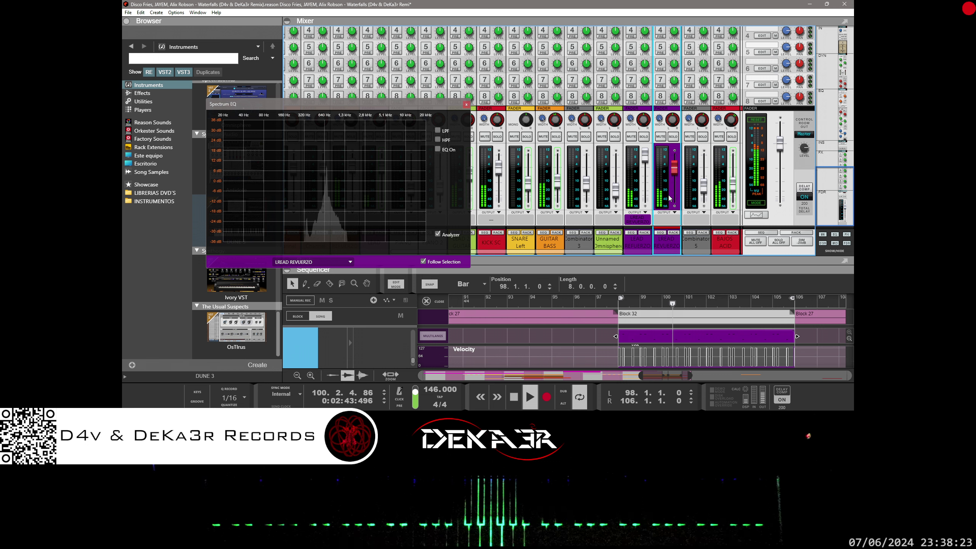
# Set the LREAD REVUERZO bus input gain to about 14.57 dB and raise its fader slightly.
pyautogui.scroll(8, 669, 173)
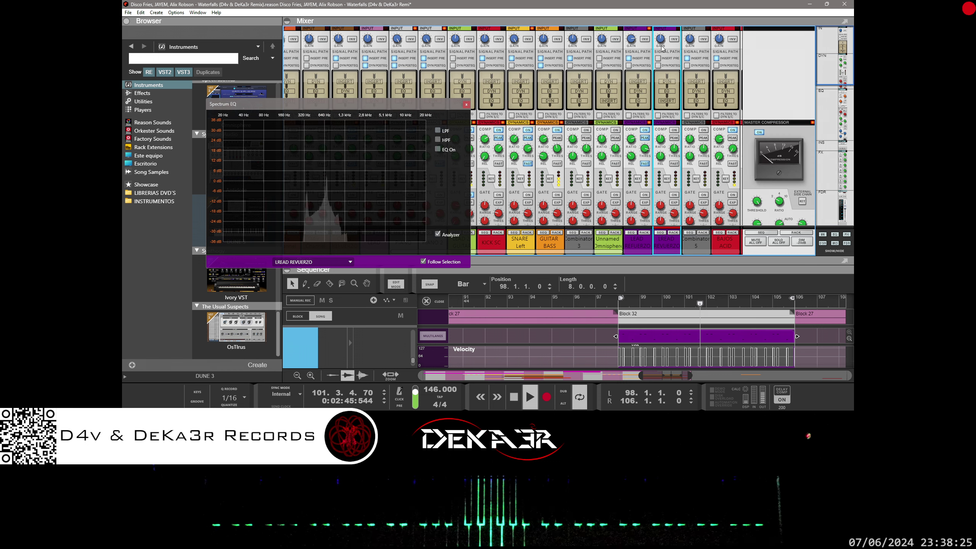
pyautogui.moveTo(673, 9); pyautogui.dragTo(673, 10)
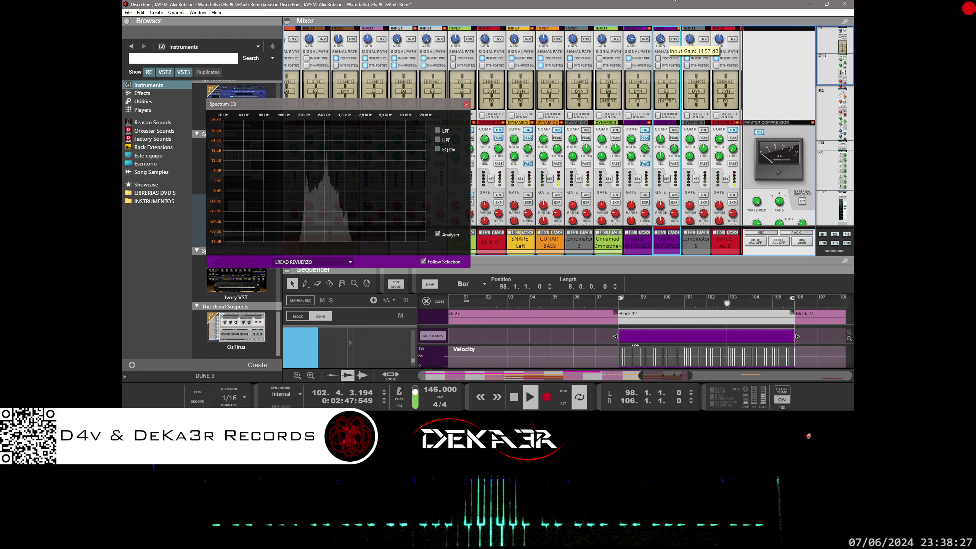
pyautogui.scroll(-8, 674, 76)
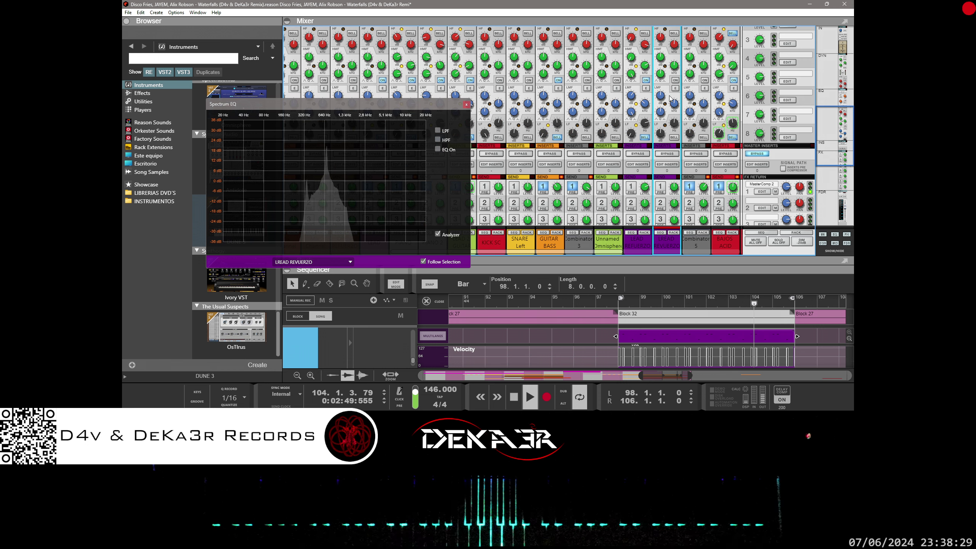
pyautogui.moveTo(676, 168); pyautogui.dragTo(675, 160)
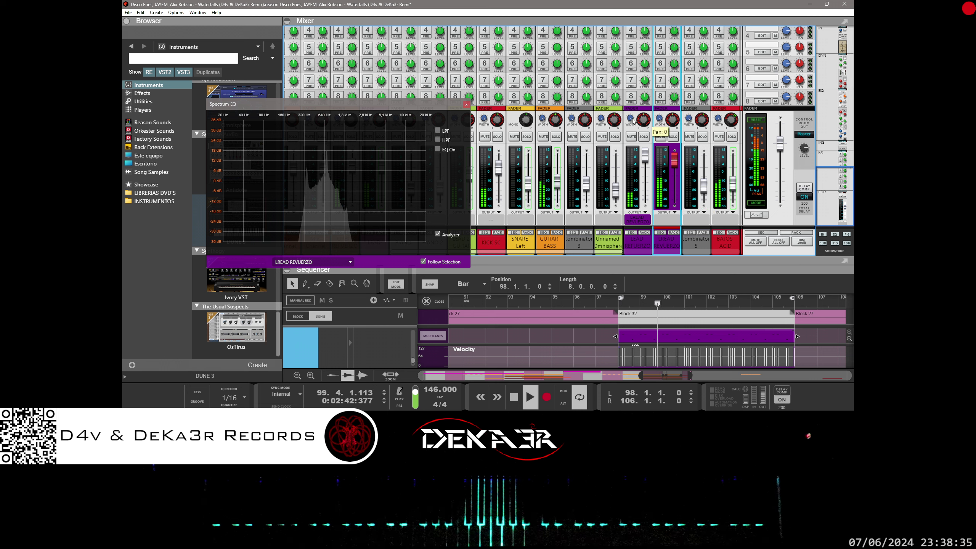
# Adjust LEAD REFUERZO's stereo width and lower the LREAD REVUERZO bus fader to about -0.72 dB.
pyautogui.moveTo(630, 119); pyautogui.dragTo(623, 228)
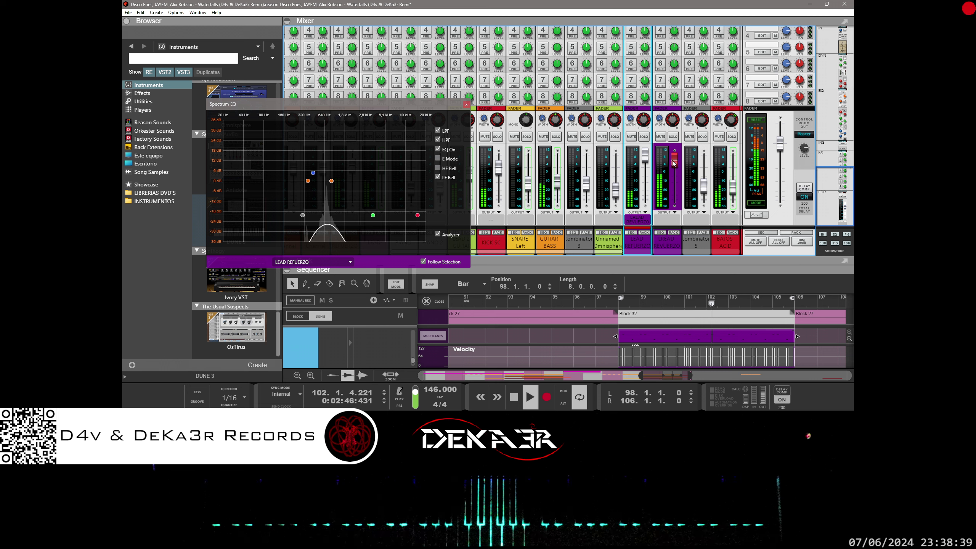
pyautogui.moveTo(673, 163); pyautogui.dragTo(673, 171)
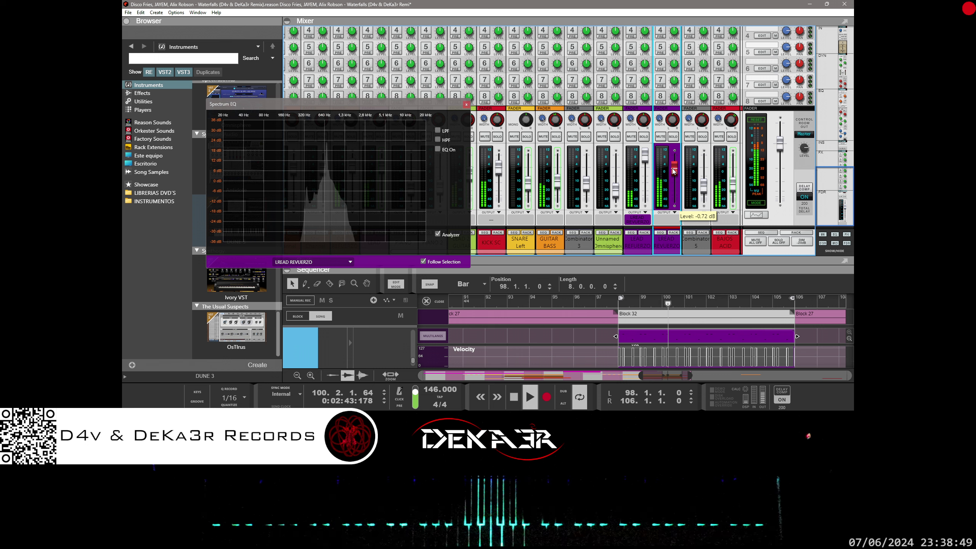
# Compare LEAD REFUERZO with its compressor off and on, then set the compressor threshold near -2.05 dB and try its detection and attack modes.
pyautogui.scroll(10, 655, 130)
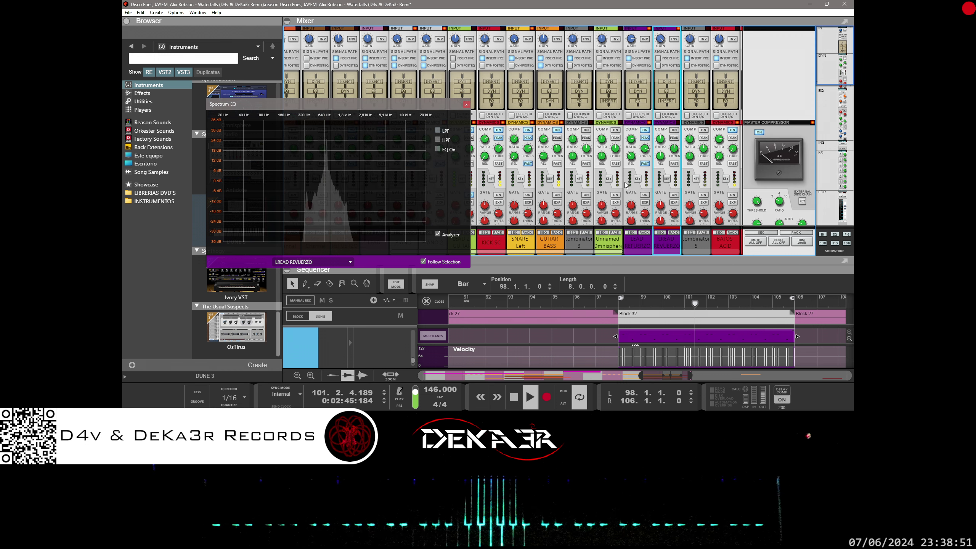
pyautogui.click(645, 130)
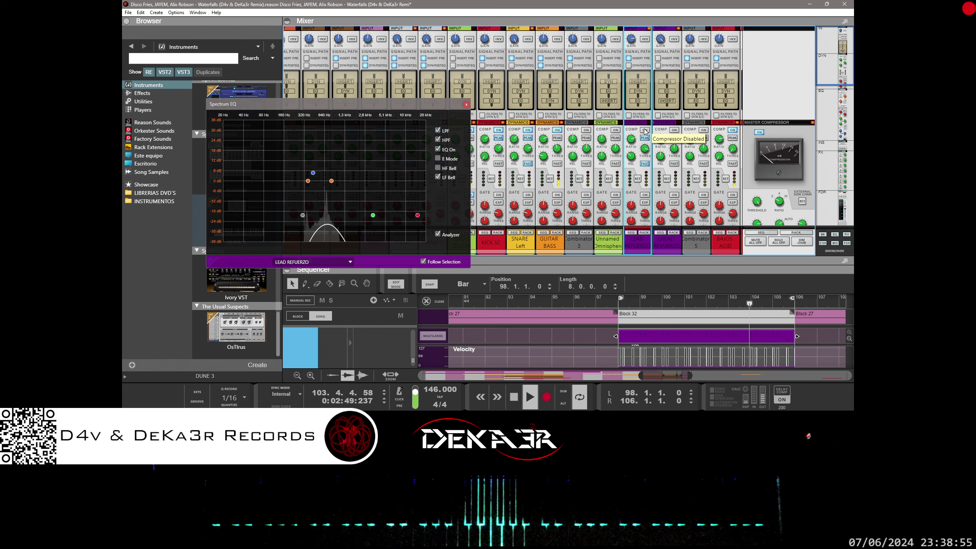
pyautogui.click(644, 130)
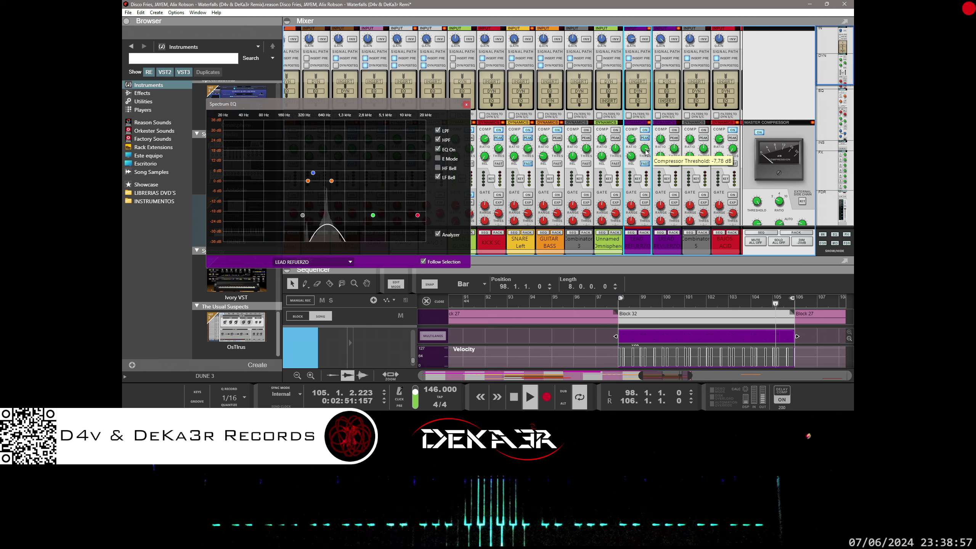
pyautogui.moveTo(646, 154); pyautogui.dragTo(640, 213)
pyautogui.moveTo(646, 150); pyautogui.dragTo(650, 137)
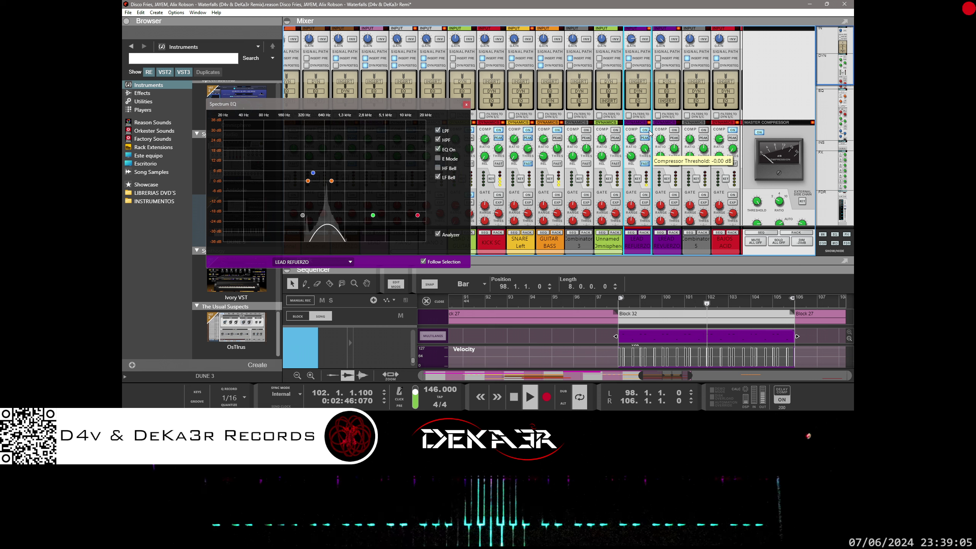
pyautogui.moveTo(649, 133); pyautogui.dragTo(647, 137)
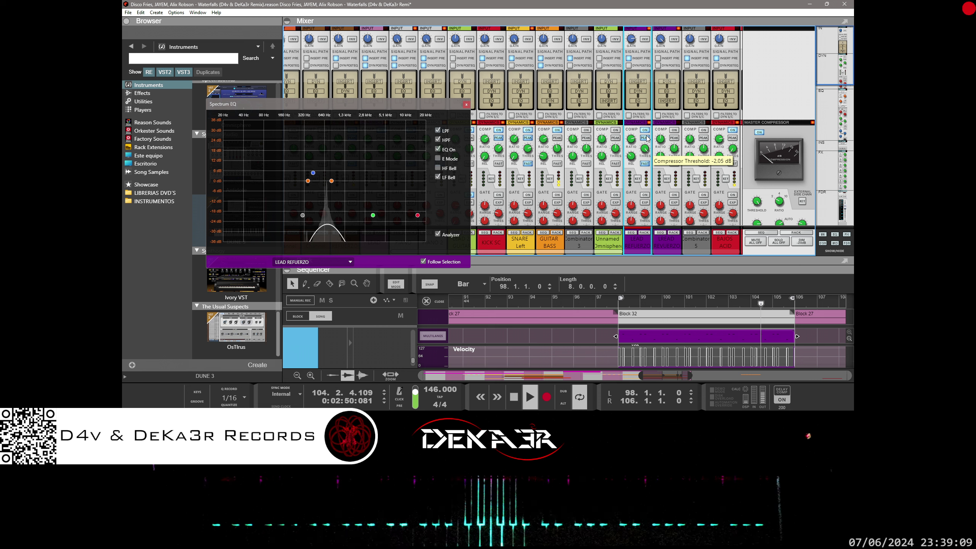
pyautogui.moveTo(647, 142); pyautogui.dragTo(647, 142)
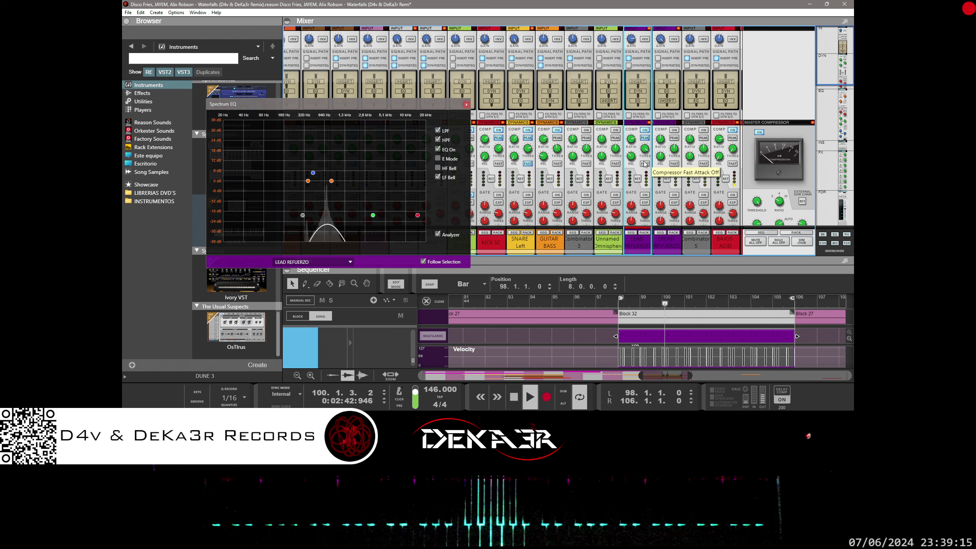
pyautogui.click(644, 137)
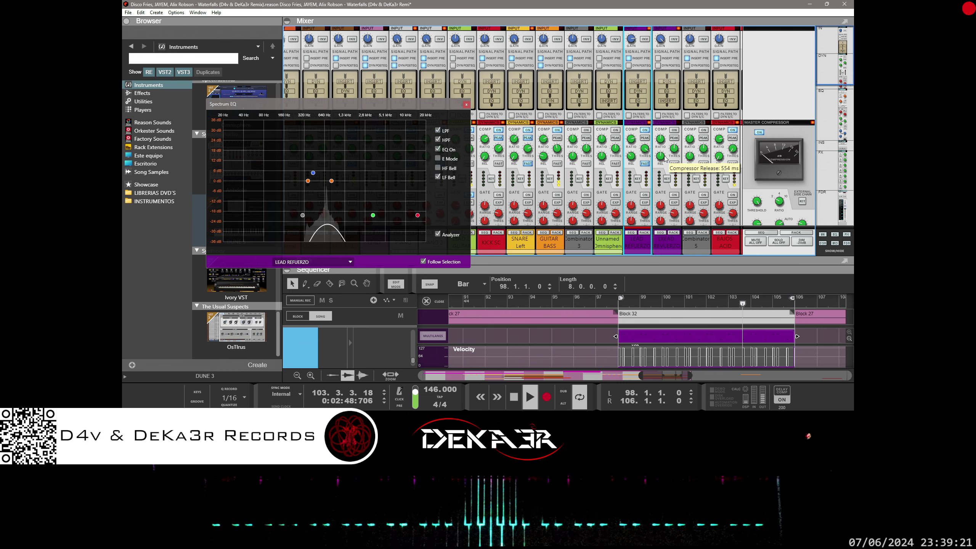
# Try the LREAD REVUERZO bus fader at about -4.23 dB and raise it again slightly.
pyautogui.scroll(-5, 664, 157)
pyautogui.click(674, 177)
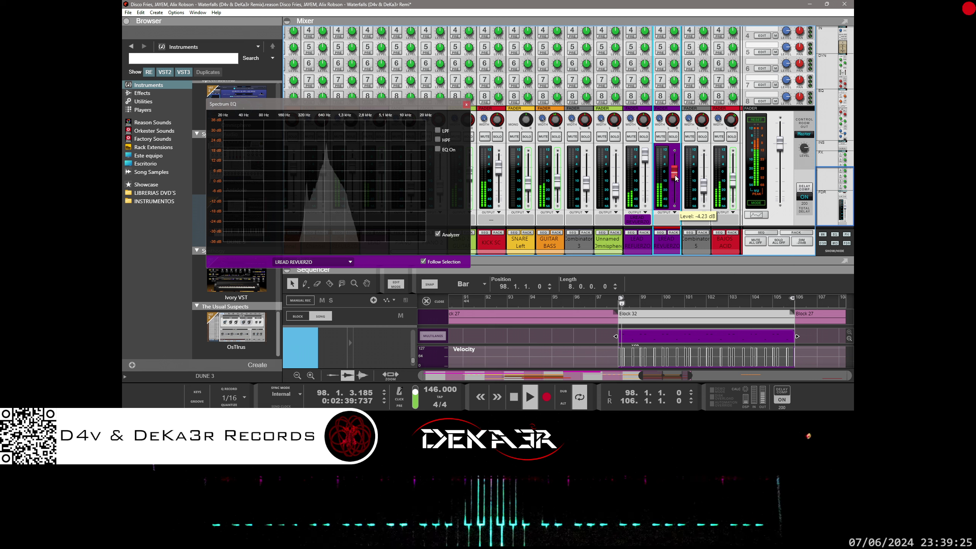
pyautogui.moveTo(676, 178); pyautogui.dragTo(676, 175)
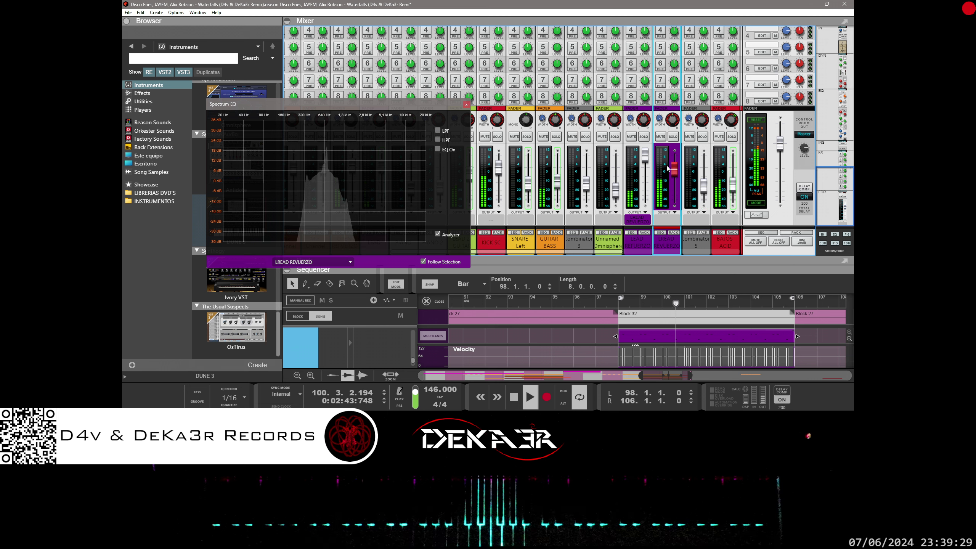
# Bypass LEAD REFUERZO's EQ to compare the sound, and enable it again.
pyautogui.scroll(5, 667, 170)
pyautogui.click(647, 95)
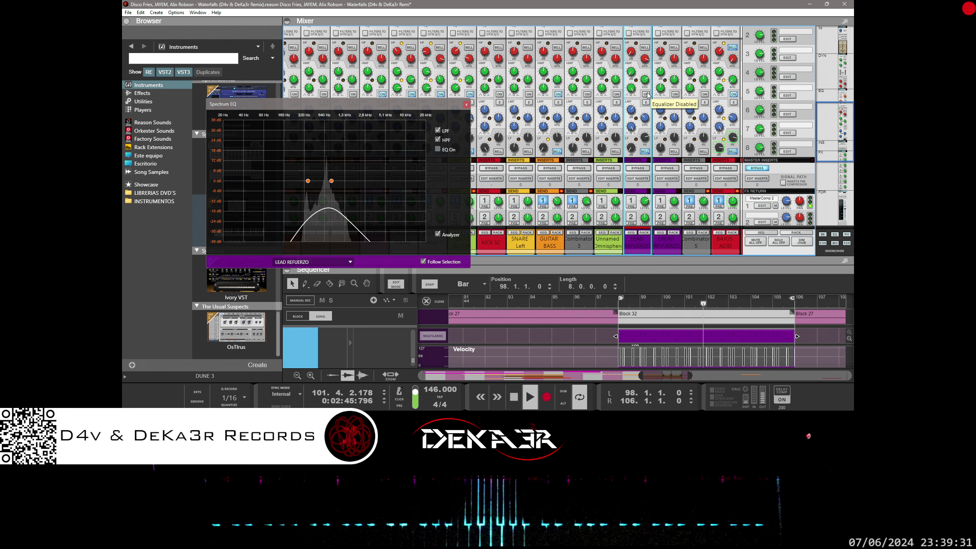
pyautogui.scroll(4, 647, 100)
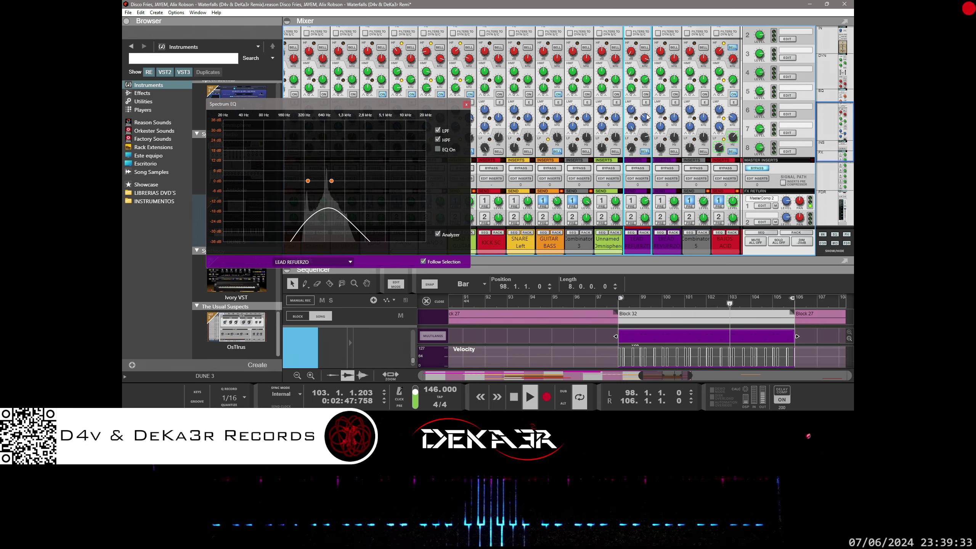
pyautogui.scroll(-8, 646, 116)
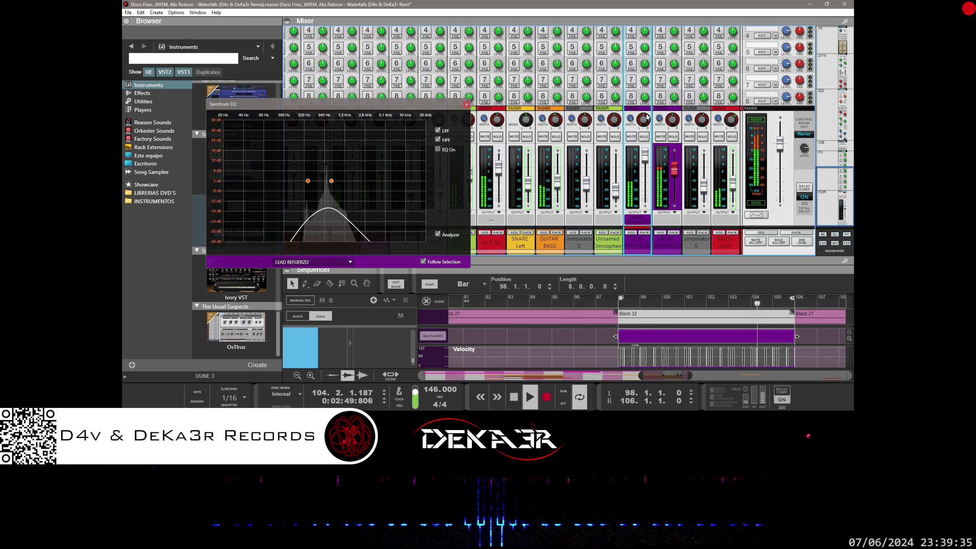
pyautogui.scroll(5, 646, 116)
pyautogui.click(645, 94)
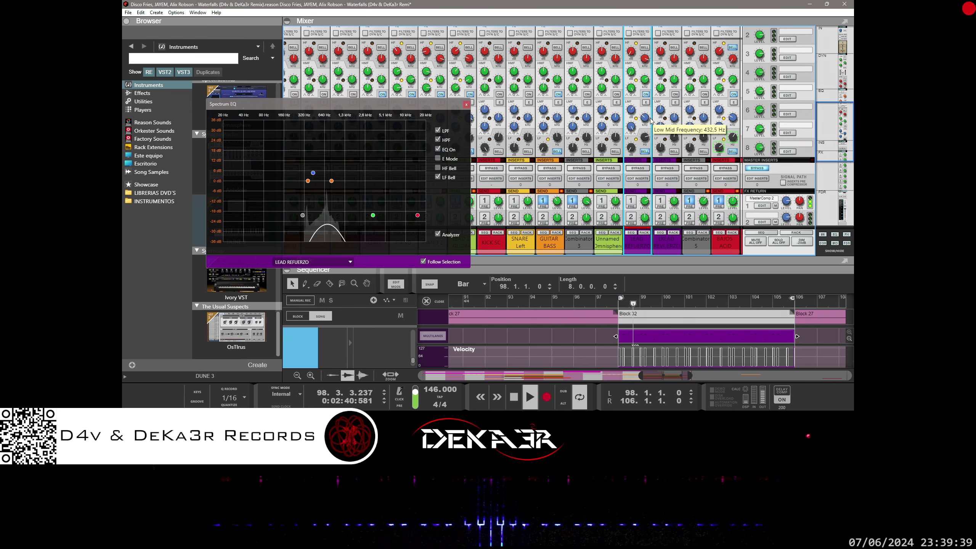
# Set the LREAD REVUERZO bus fader to about 0.35 dB.
pyautogui.scroll(12, 648, 116)
pyautogui.scroll(3, 651, 121)
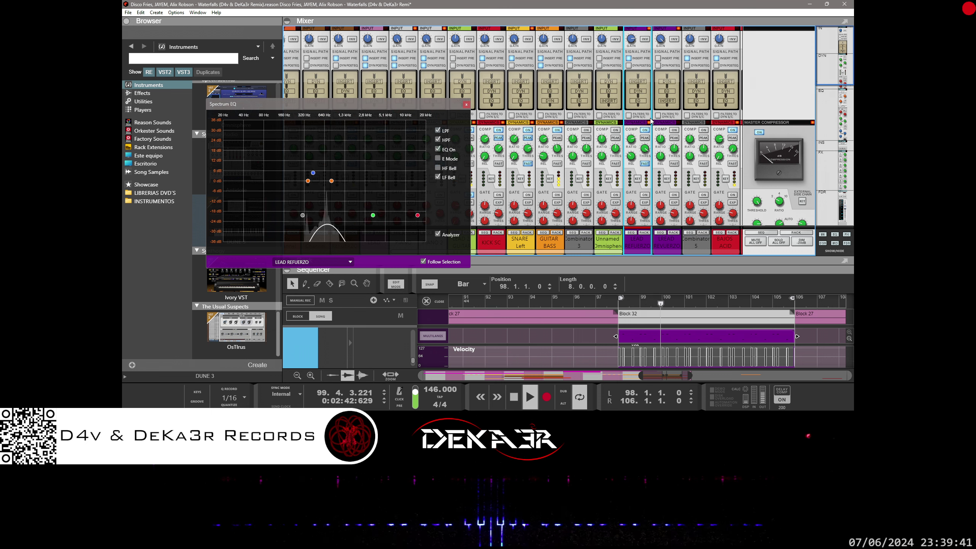
pyautogui.scroll(-20, 651, 105)
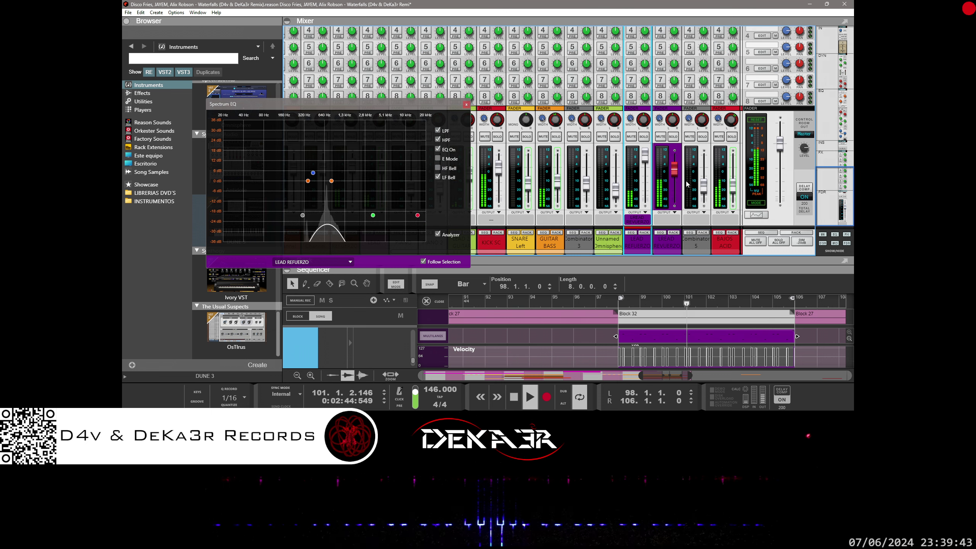
pyautogui.moveTo(678, 174); pyautogui.dragTo(677, 171)
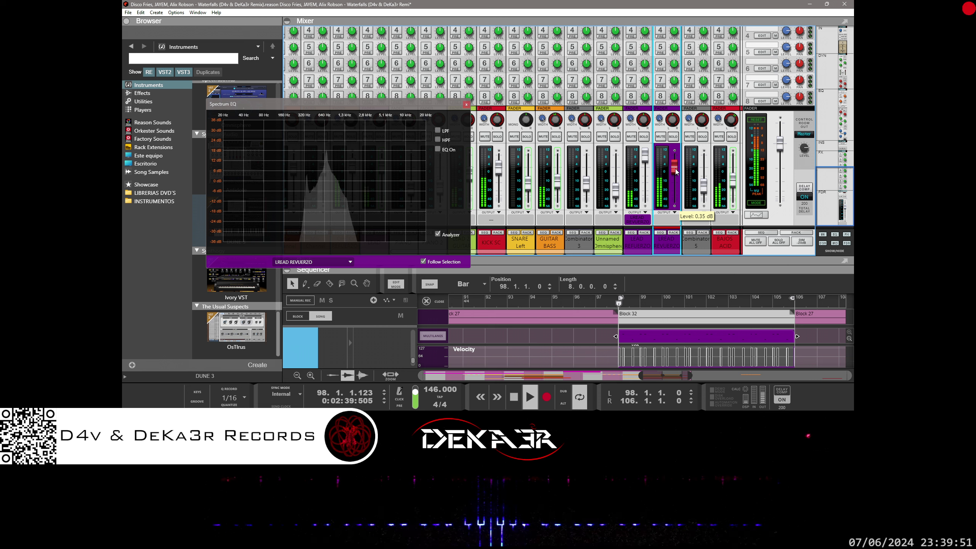
# Lower the LREAD REVUERZO bus fader slightly, to around -0.72 dB.
pyautogui.moveTo(675, 169); pyautogui.dragTo(675, 171)
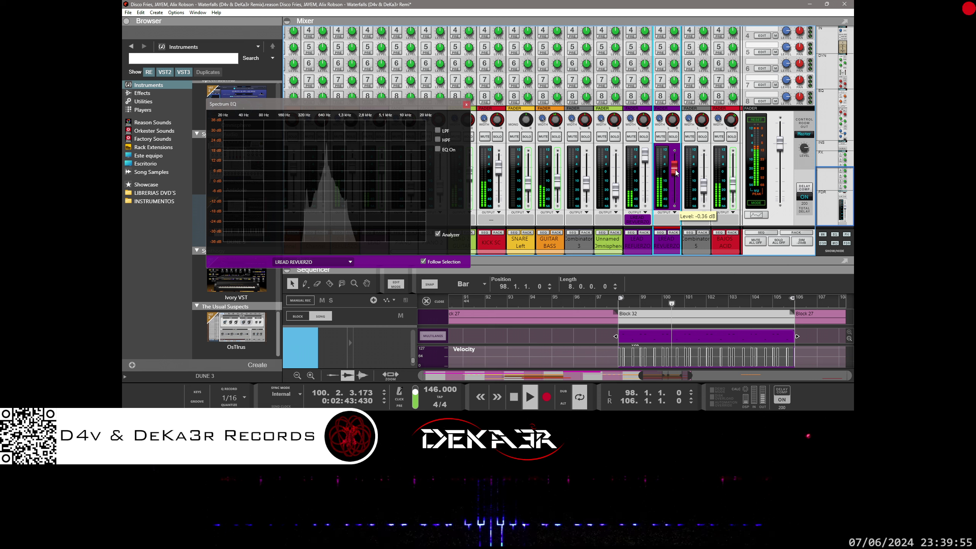
pyautogui.scroll(-1, 676, 173)
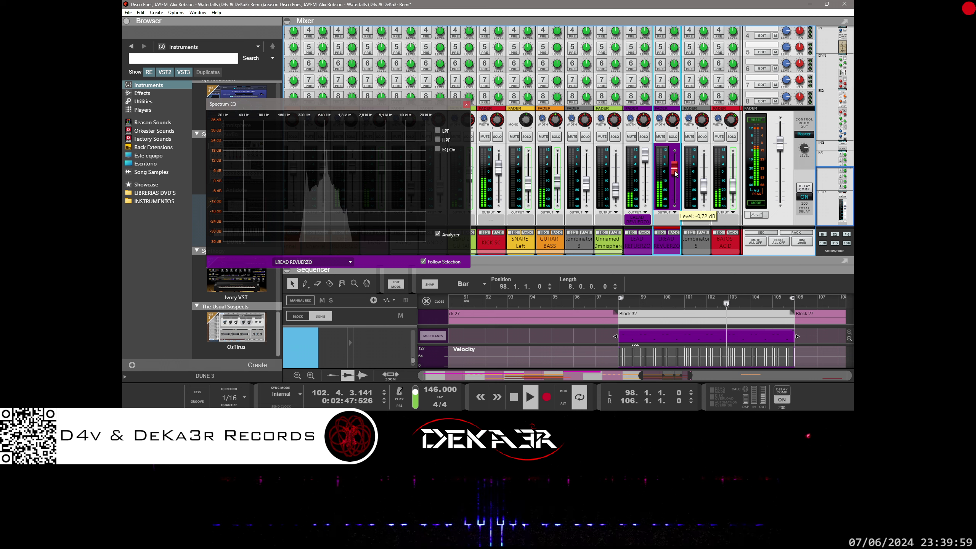
pyautogui.scroll(-1, 675, 173)
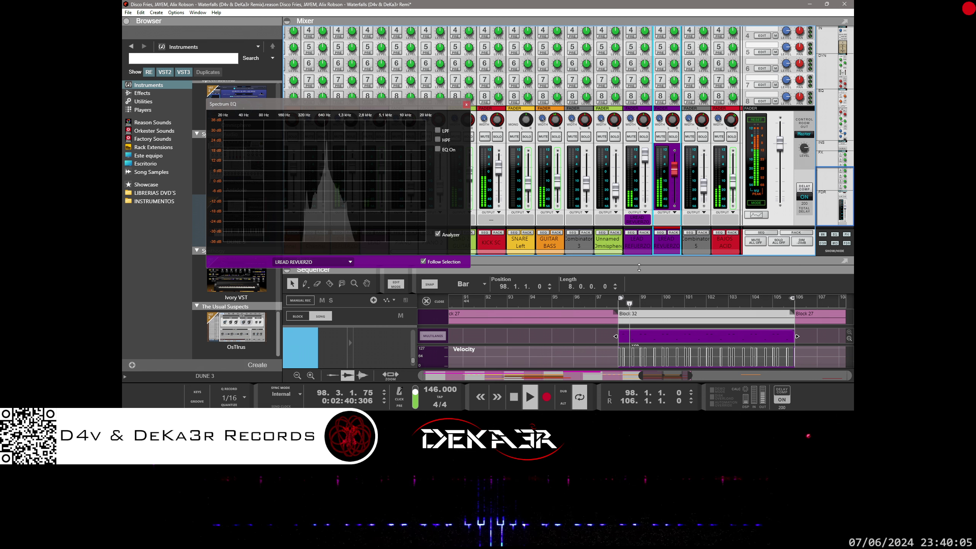
# Close the Spectrum EQ window, shrink the mixer area and expand the rack to show the DUNE 3 device and its bus.
pyautogui.moveTo(657, 262); pyautogui.dragTo(640, 112)
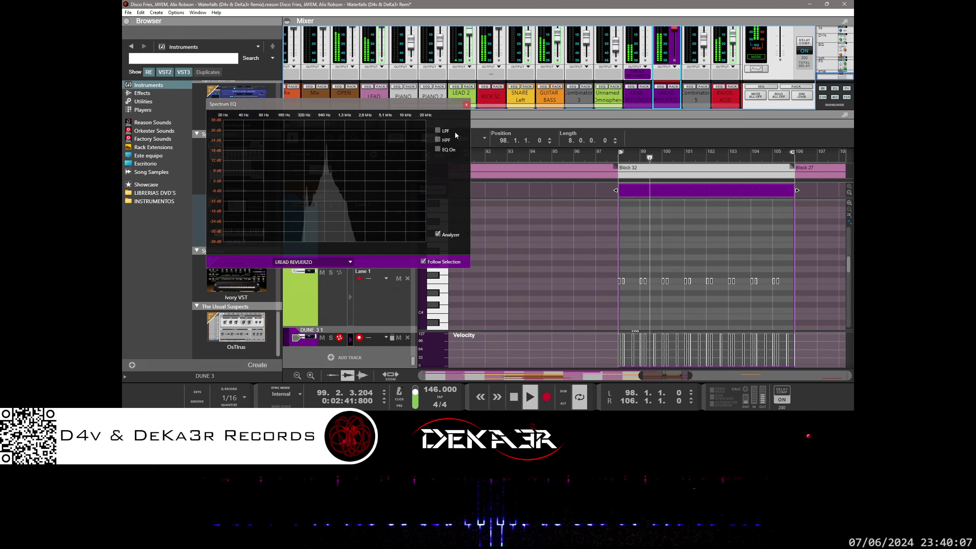
pyautogui.click(466, 104)
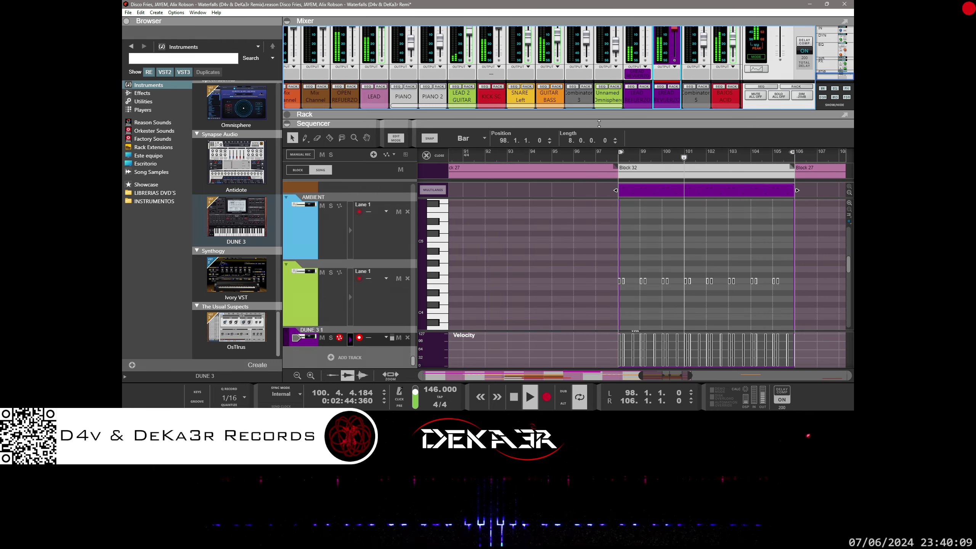
pyautogui.moveTo(592, 120); pyautogui.dragTo(573, 388)
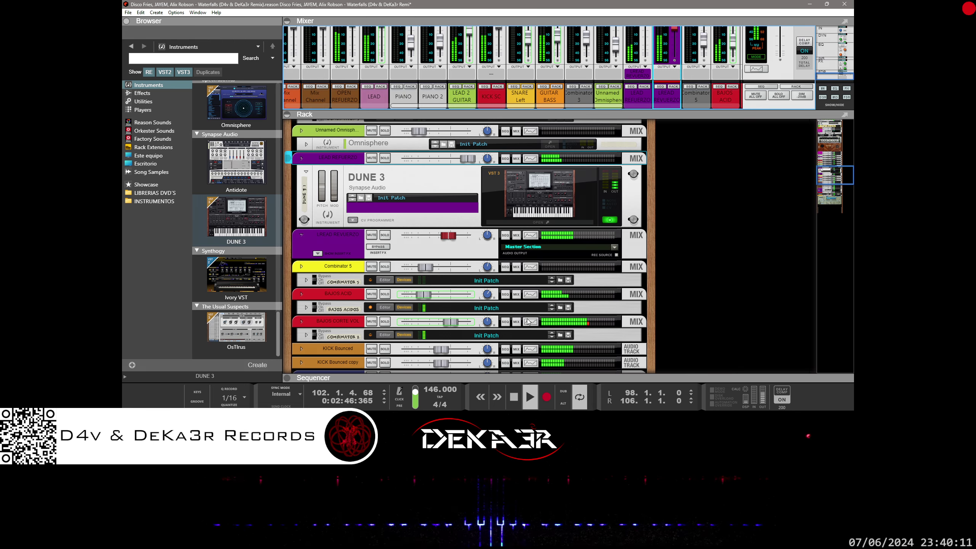